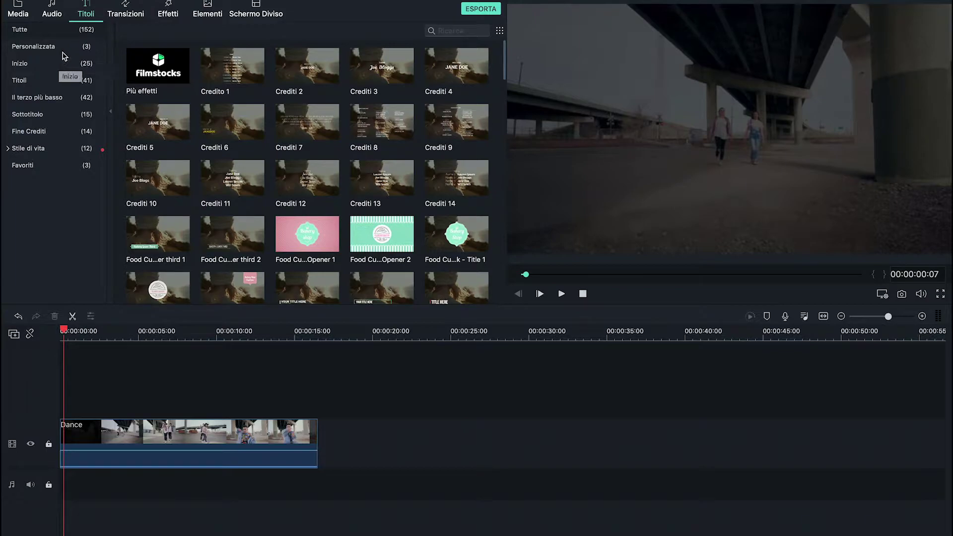
# Preview the Apertura 11 opening title and play part of the Dance clip.
pyautogui.click(65, 68)
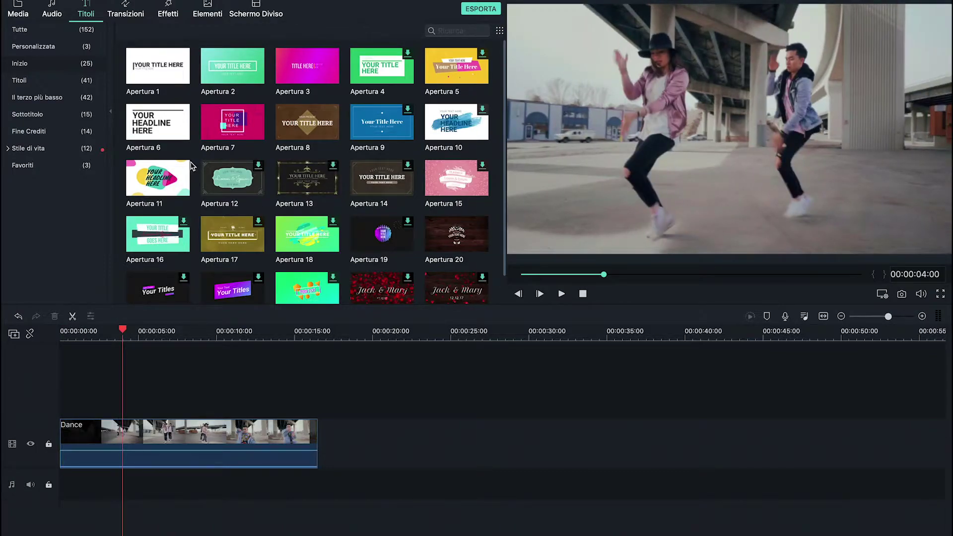
pyautogui.click(187, 191)
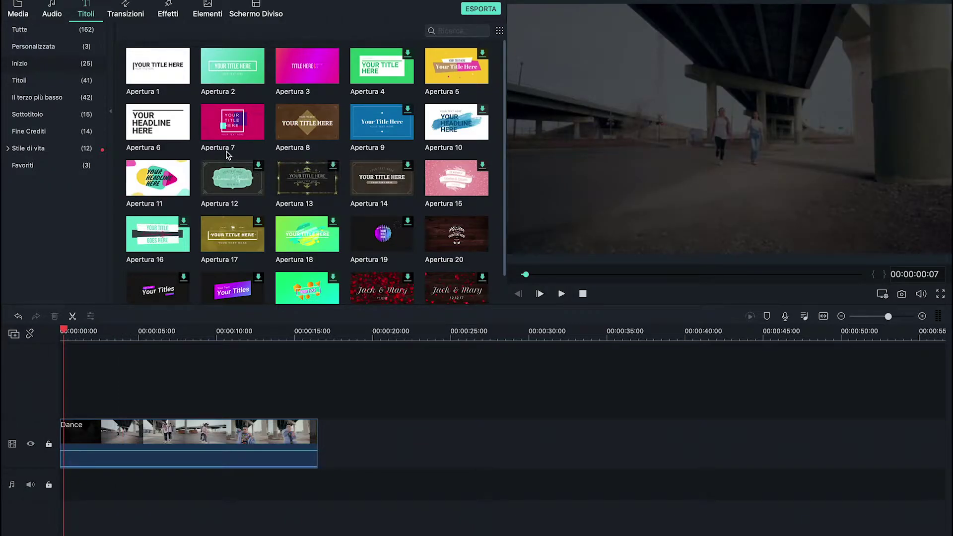
pyautogui.click(563, 294)
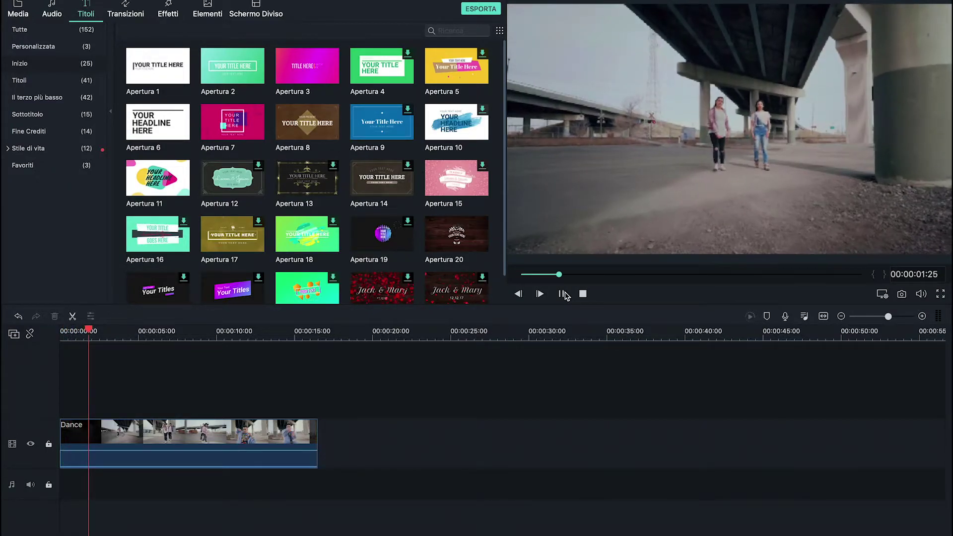
pyautogui.click(563, 294)
pyautogui.click(187, 192)
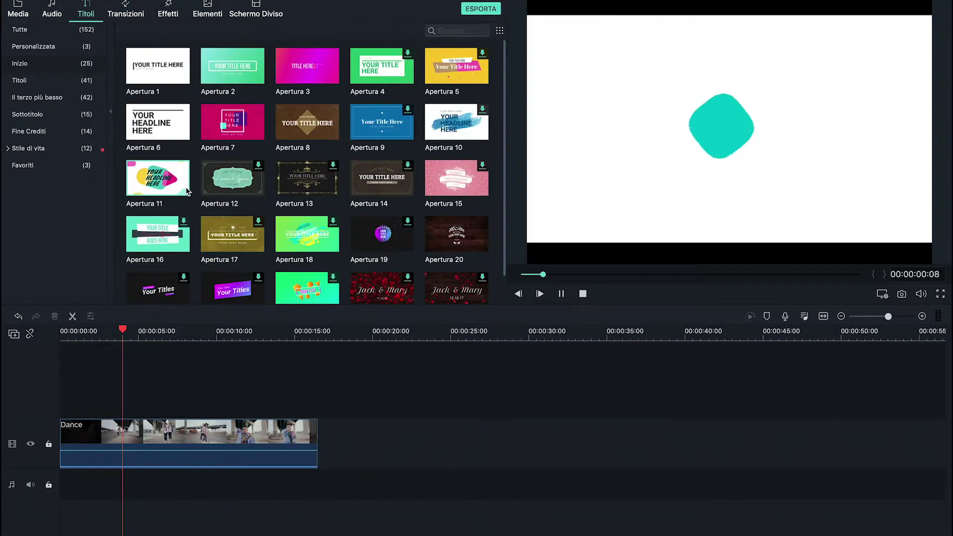
# Add the Apertura 11 title at the start of the timeline, directly before the Dance clip on the same track.
pyautogui.moveTo(188, 192); pyautogui.dragTo(64, 402)
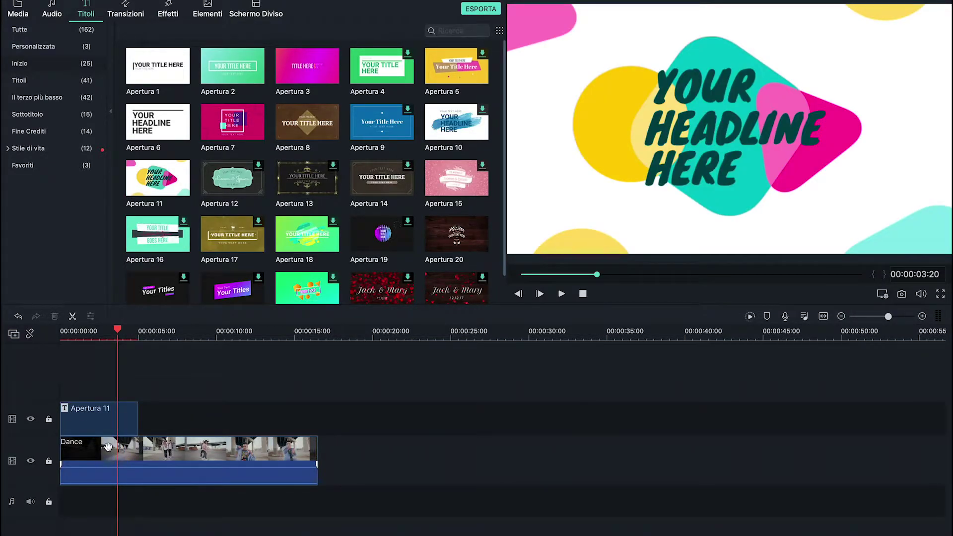
pyautogui.moveTo(107, 446); pyautogui.dragTo(181, 445)
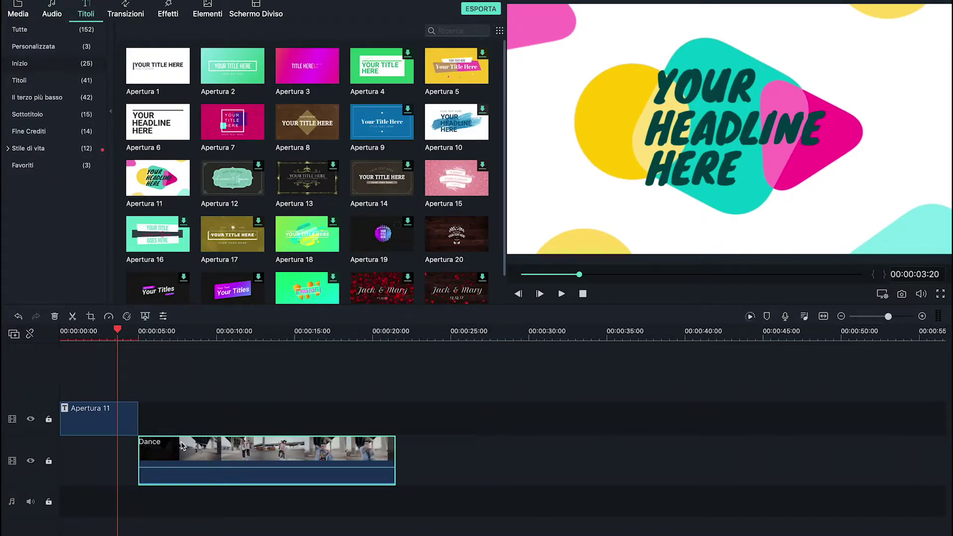
pyautogui.moveTo(106, 426); pyautogui.dragTo(110, 463)
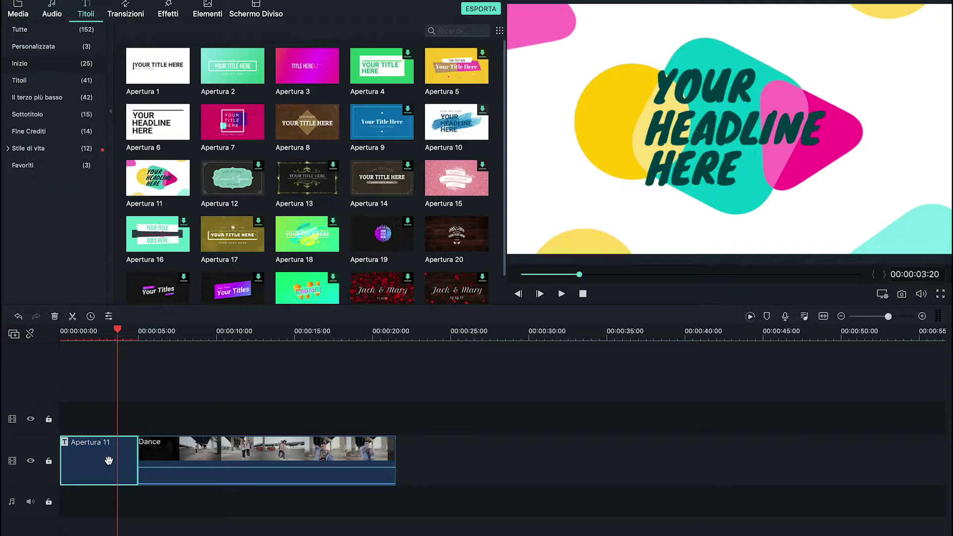
# Replace the three text lines of the Apertura 11 title with 2019, DANCE and VIDEO.
pyautogui.doubleClick(109, 461)
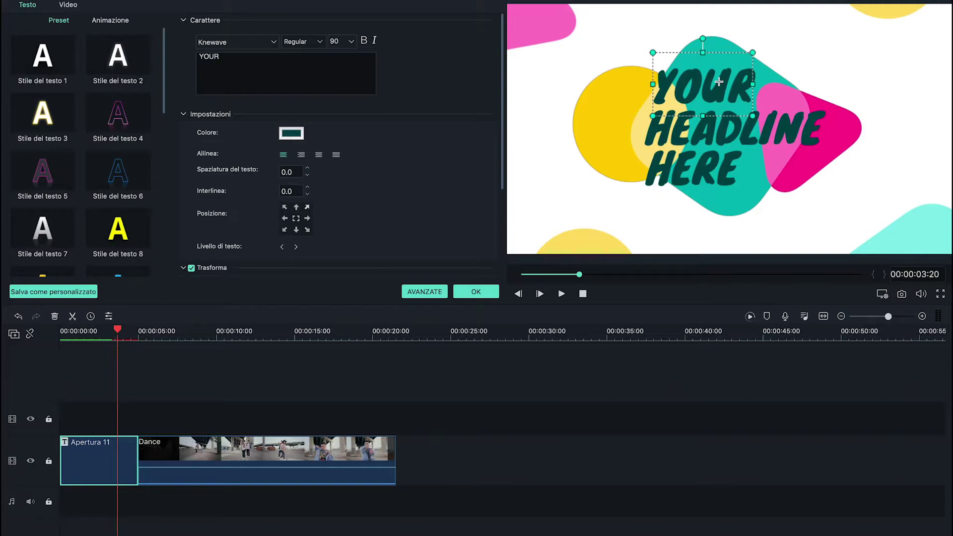
pyautogui.doubleClick(266, 61)
pyautogui.write('2019')
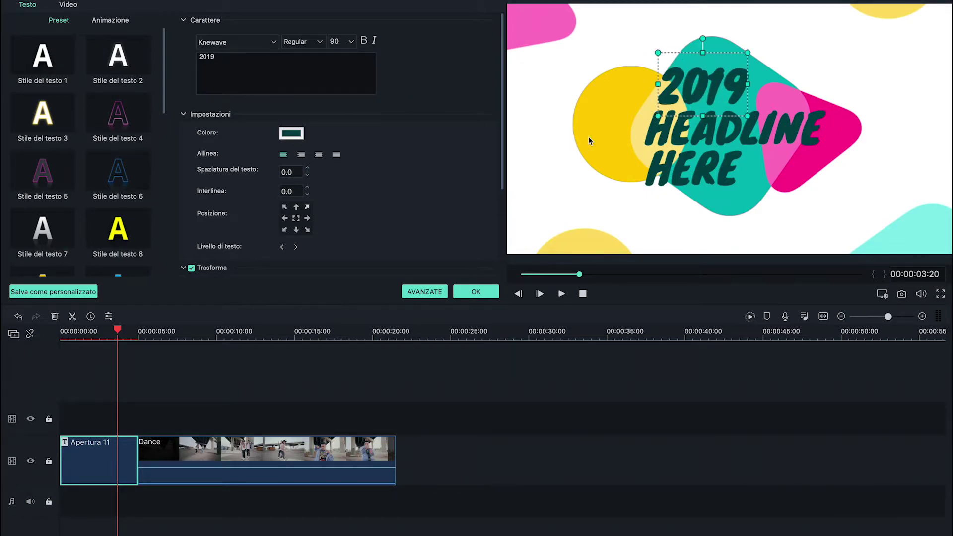
pyautogui.click(684, 134)
pyautogui.doubleClick(260, 66)
pyautogui.write('DANCE')
pyautogui.click(707, 186)
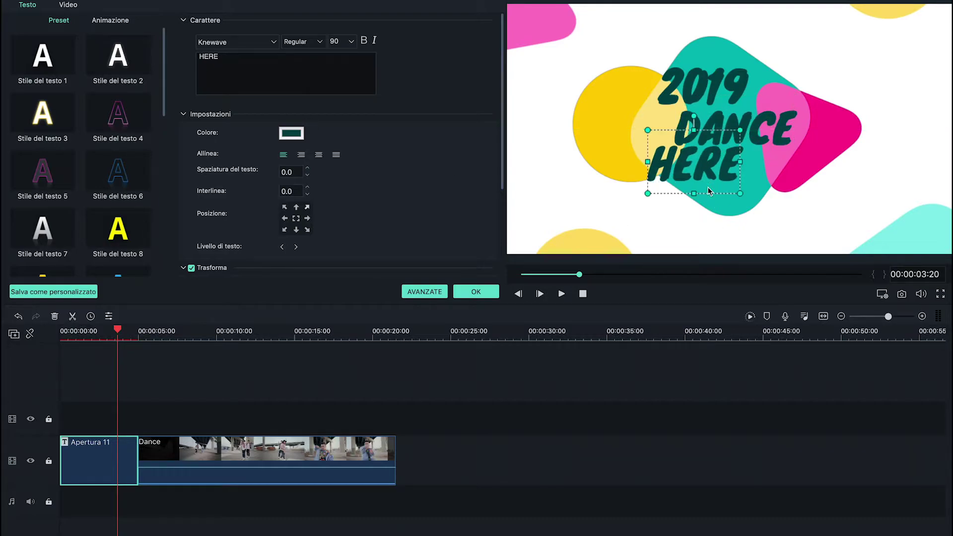
pyautogui.doubleClick(285, 60)
pyautogui.write('VIDEO')
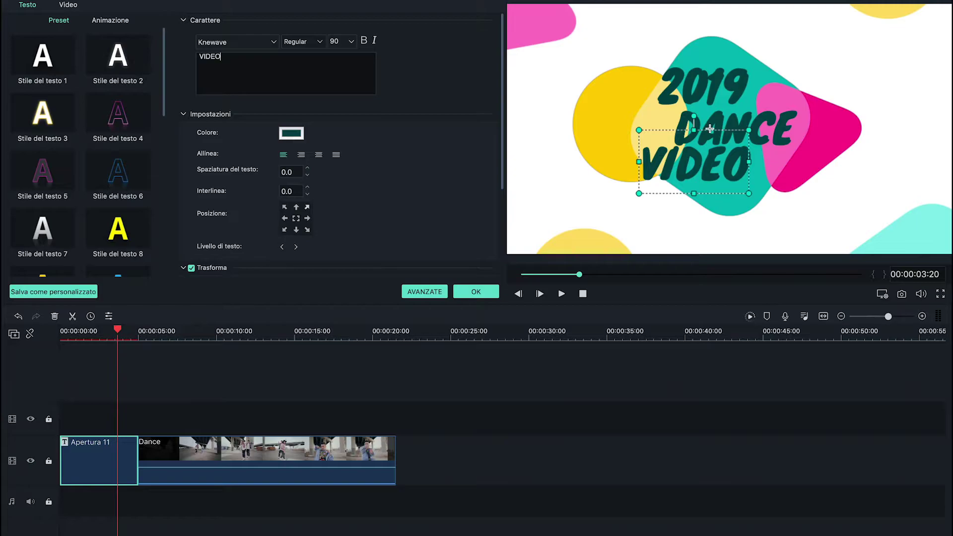
# Reposition the title's text lines so they are stacked and roughly centred on the teal shape.
pyautogui.moveTo(710, 128)
pyautogui.mouseDown()
pyautogui.moveTo(728, 138)
pyautogui.moveTo(720, 128)
pyautogui.mouseUp()
pyautogui.click(735, 124)
pyautogui.moveTo(714, 89); pyautogui.dragTo(734, 91)
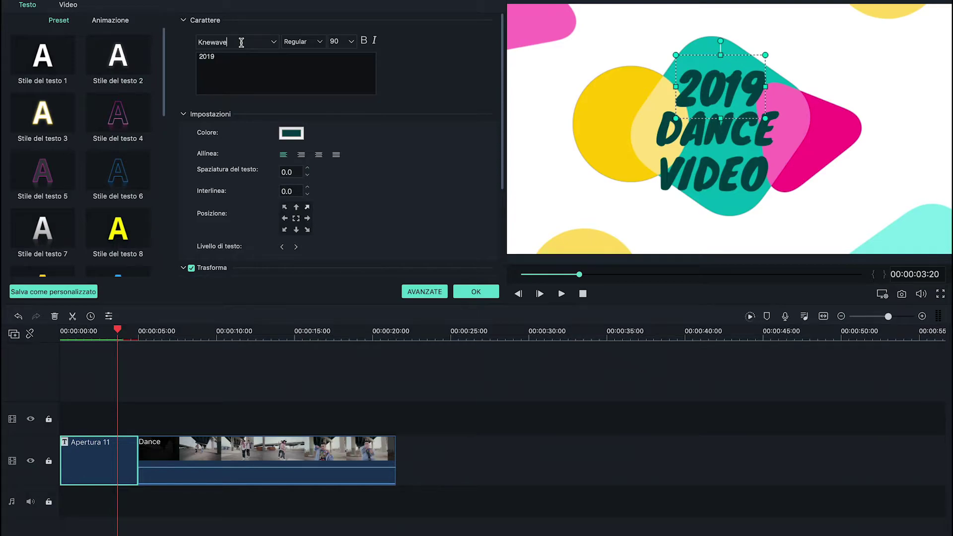
# Look through the available fonts and font sizes for the 2019 text.
pyautogui.click(275, 43)
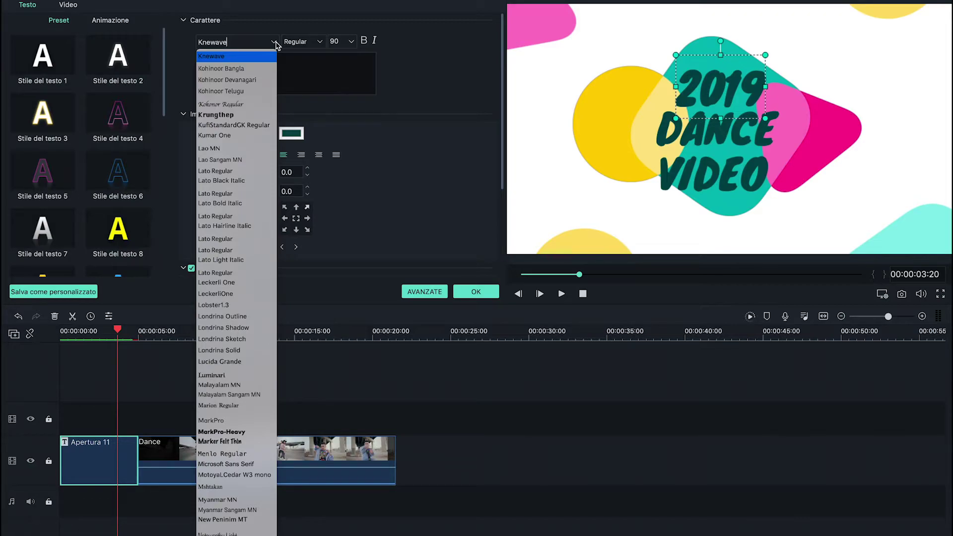
pyautogui.click(351, 42)
pyautogui.click(352, 42)
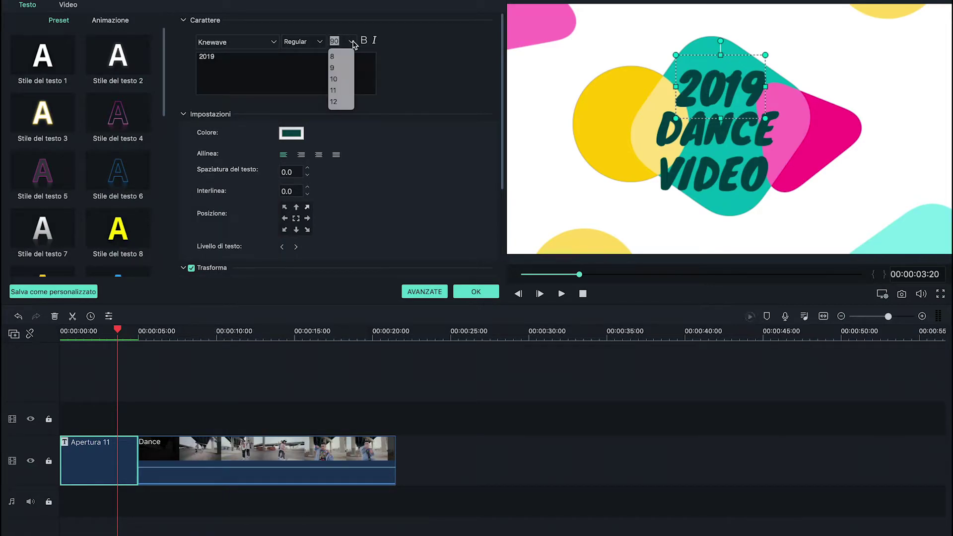
pyautogui.click(352, 42)
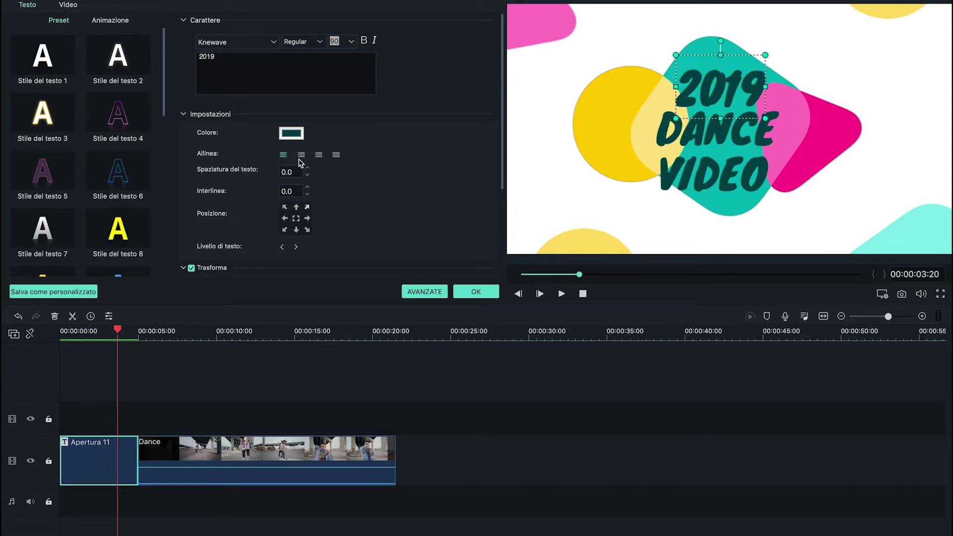
# Colour the 2019 text white by sampling the title's white background.
pyautogui.click(297, 134)
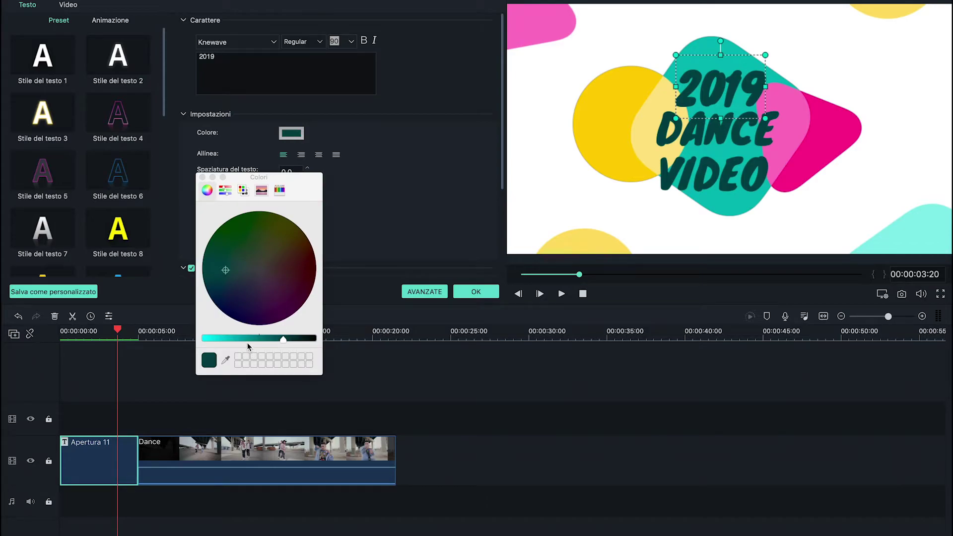
pyautogui.moveTo(249, 339); pyautogui.dragTo(195, 341)
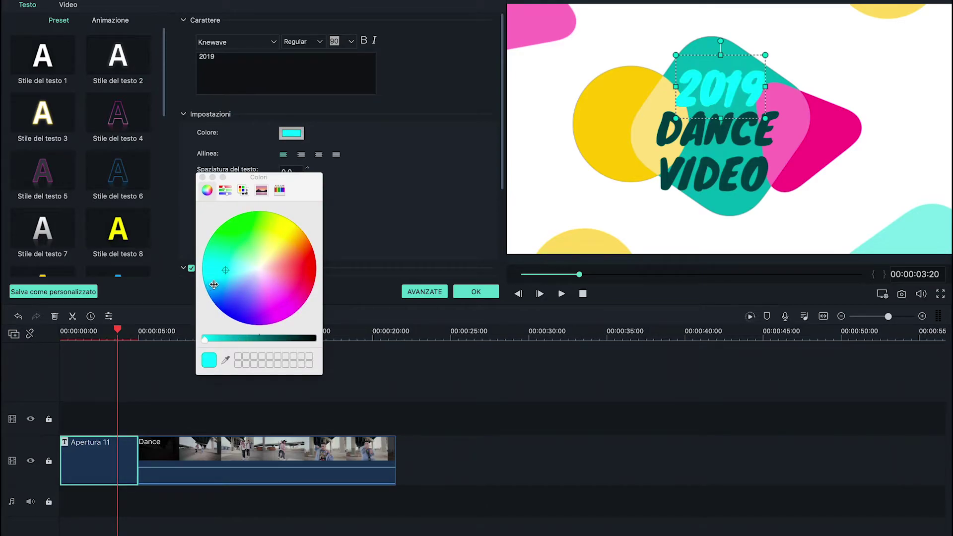
pyautogui.click(226, 360)
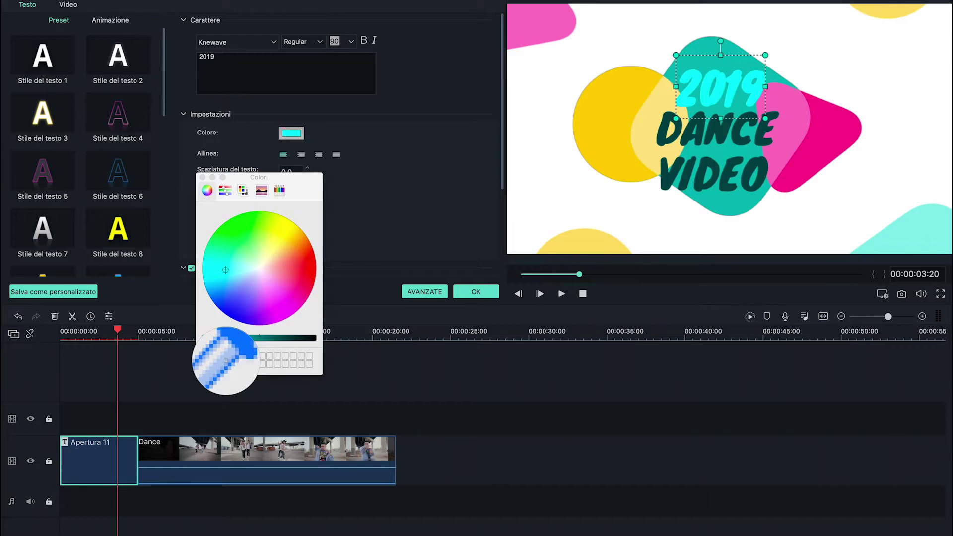
pyautogui.click(555, 122)
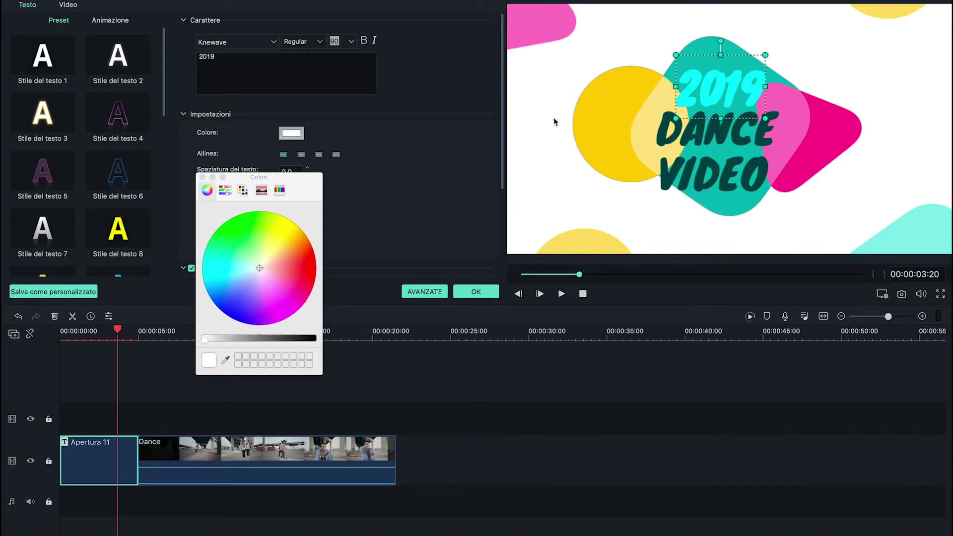
pyautogui.click(202, 177)
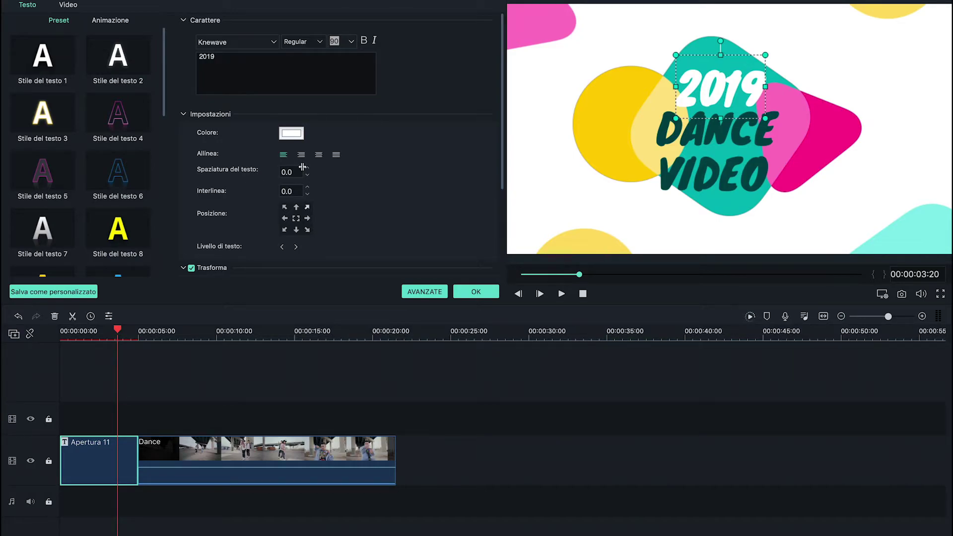
# Try a text spacing of 20.0 on the 2019 line and return it to 0.0.
pyautogui.scroll(15, 307, 173)
pyautogui.scroll(-14, 304, 180)
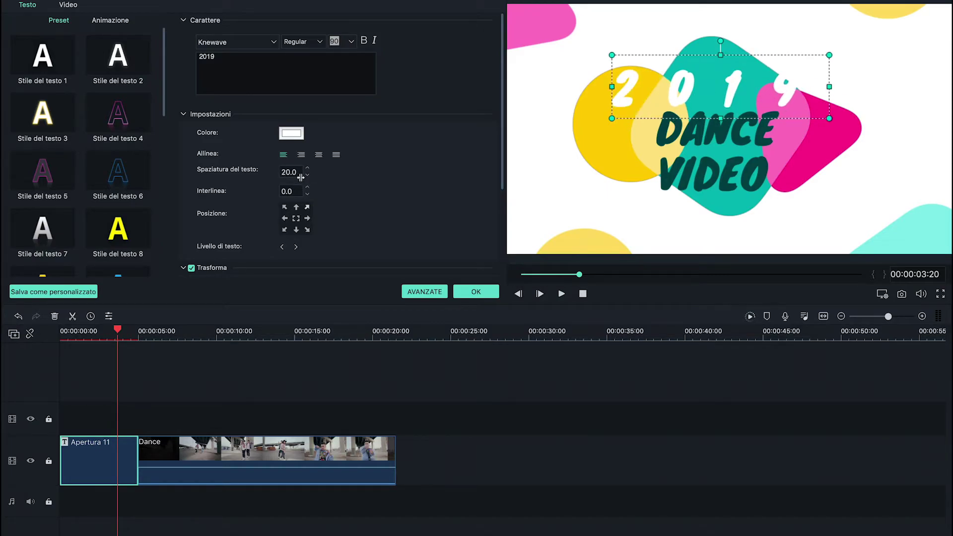
pyautogui.scroll(-2, 295, 182)
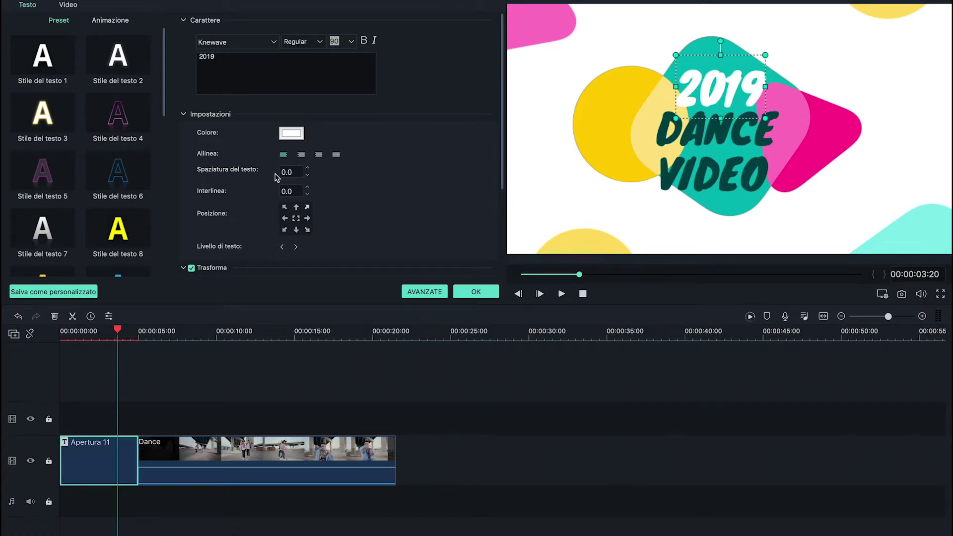
pyautogui.click(289, 174)
# Try the top and top-left position presets on the 2019 text and undo the moves.
pyautogui.click(296, 207)
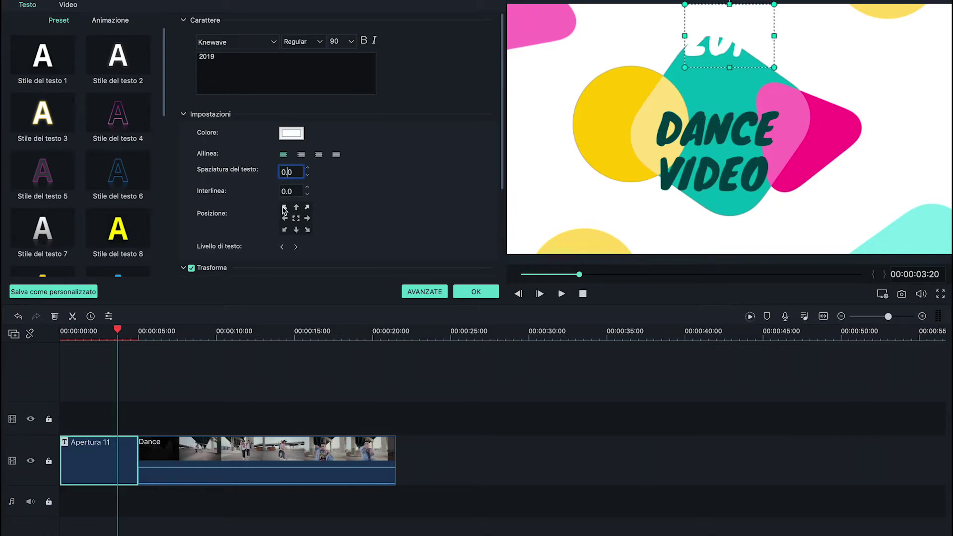
pyautogui.click(285, 207)
pyautogui.hotkey('ctrl', 'z')
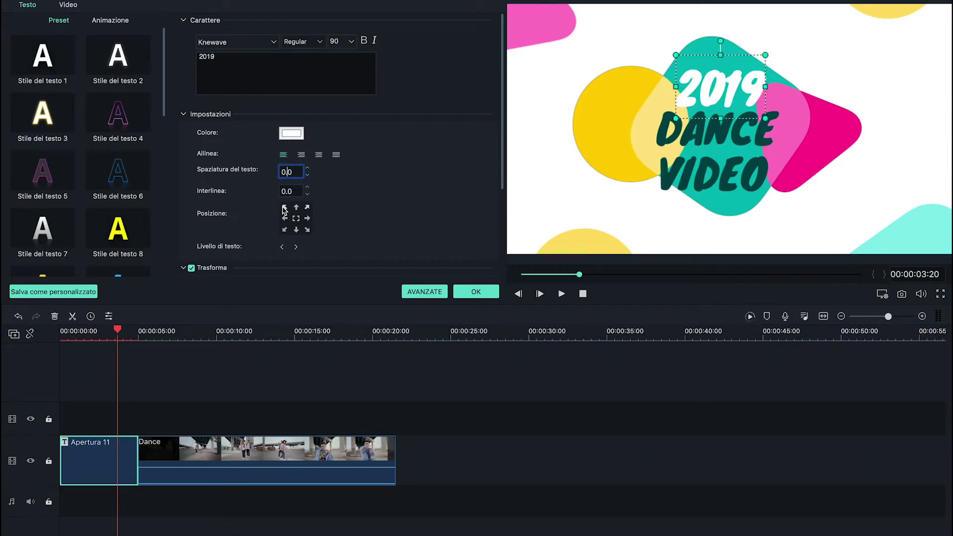
# Cycle the text levels to the VIDEO line, scale it to 21.3% and set its X position to -62.8.
pyautogui.scroll(-4, 285, 211)
pyautogui.click(295, 179)
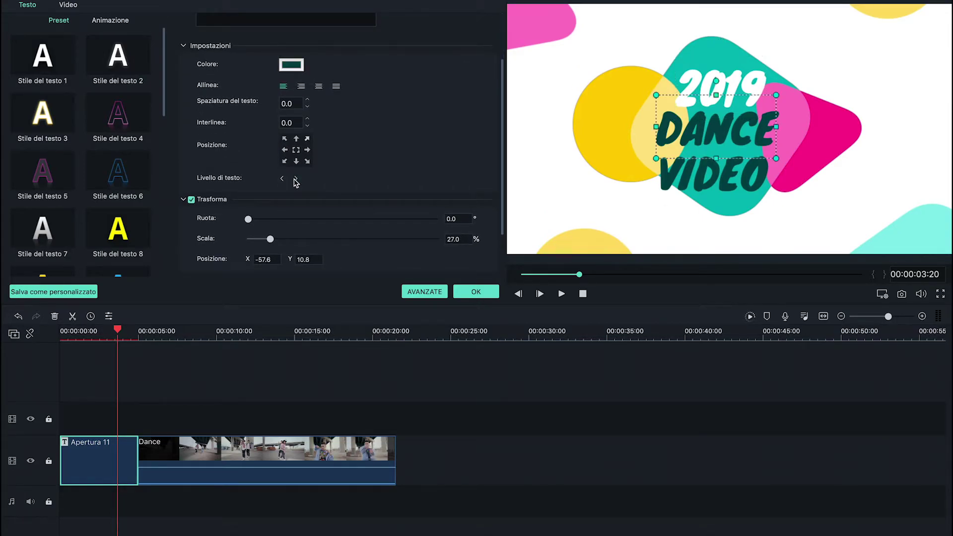
pyautogui.click(295, 179)
pyautogui.click(295, 179)
pyautogui.click(296, 179)
pyautogui.click(296, 179)
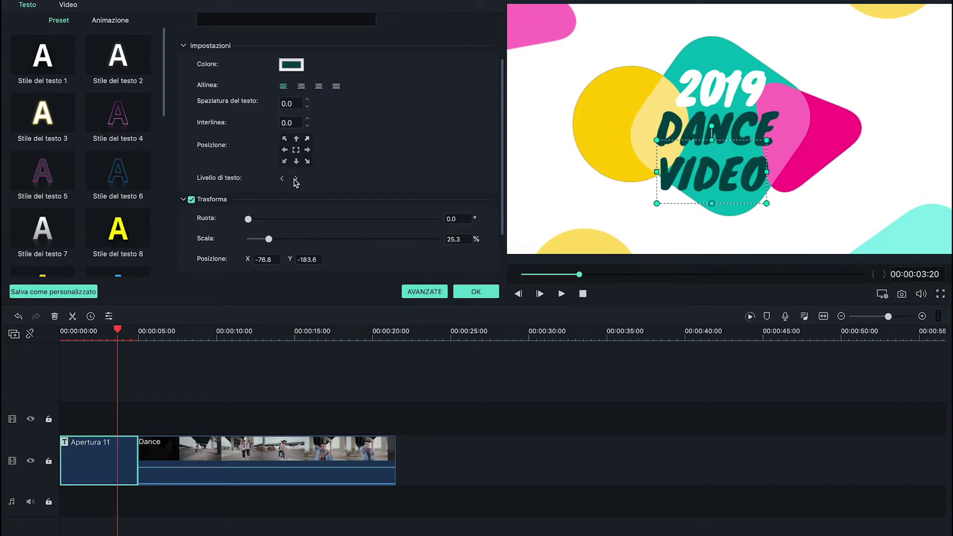
pyautogui.moveTo(248, 219); pyautogui.dragTo(267, 251)
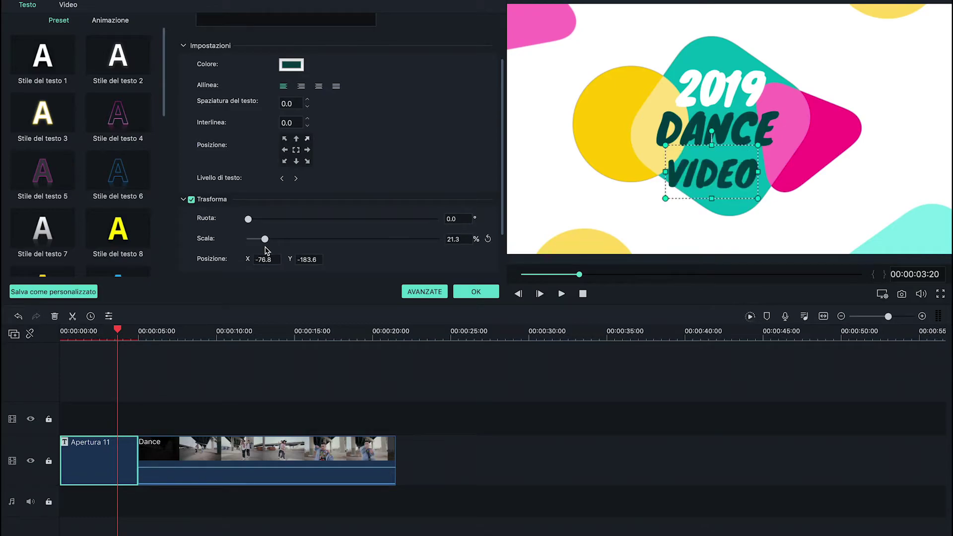
pyautogui.scroll(-3, 241, 259)
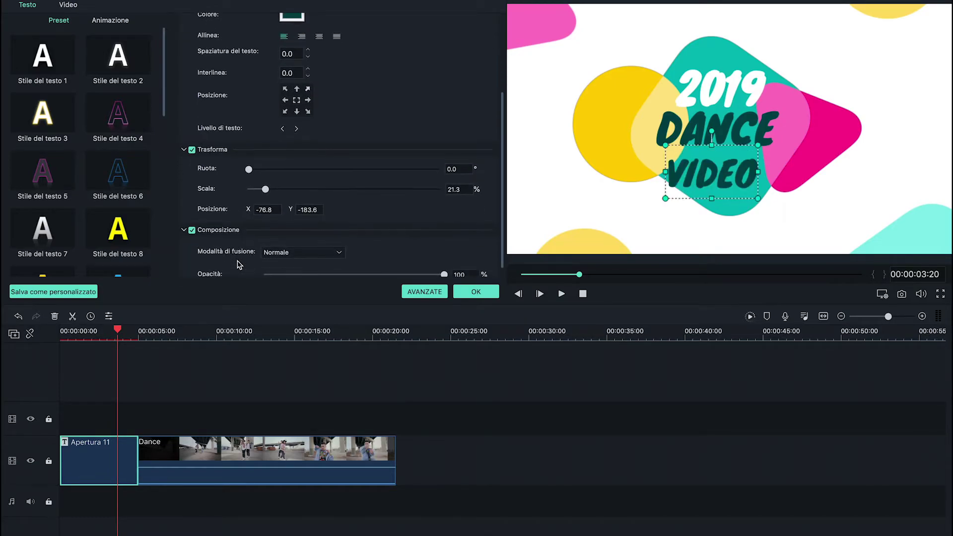
pyautogui.moveTo(262, 209); pyautogui.dragTo(272, 229)
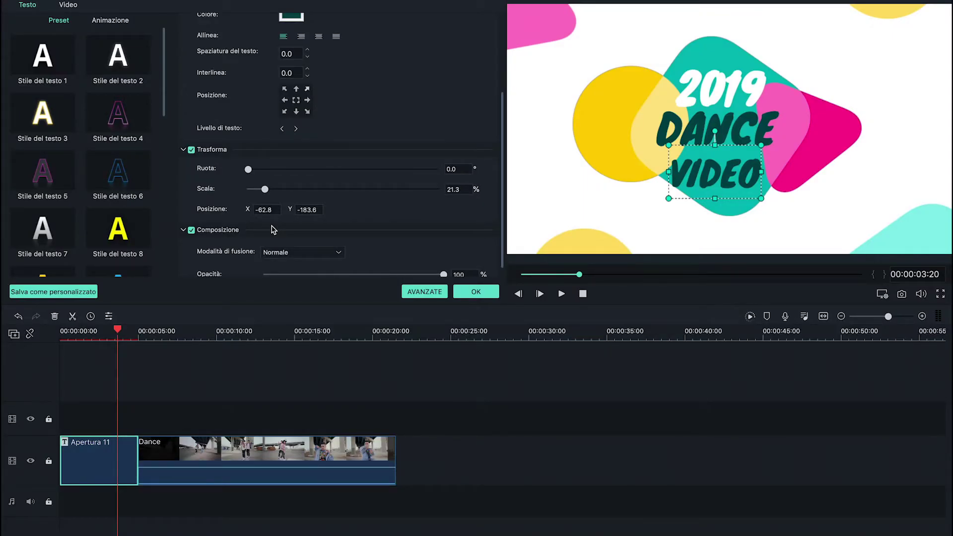
# Set the 2019 text's opacity to 100% and give it the Stile del testo 7 preset after trying styles 4 and 5.
pyautogui.click(335, 253)
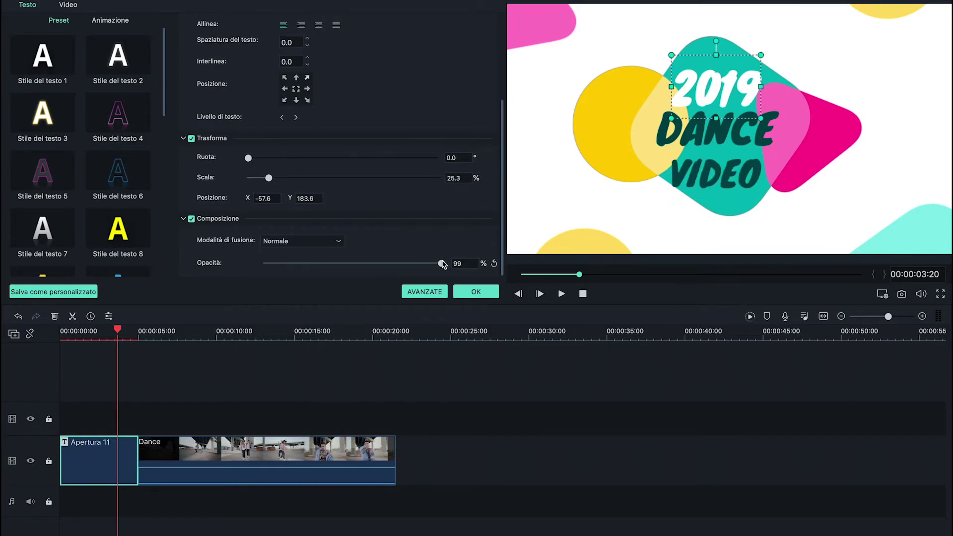
pyautogui.moveTo(443, 263)
pyautogui.mouseDown()
pyautogui.moveTo(348, 263)
pyautogui.moveTo(279, 278)
pyautogui.moveTo(362, 271)
pyautogui.moveTo(258, 280)
pyautogui.moveTo(443, 264)
pyautogui.mouseUp()
pyautogui.click(124, 114)
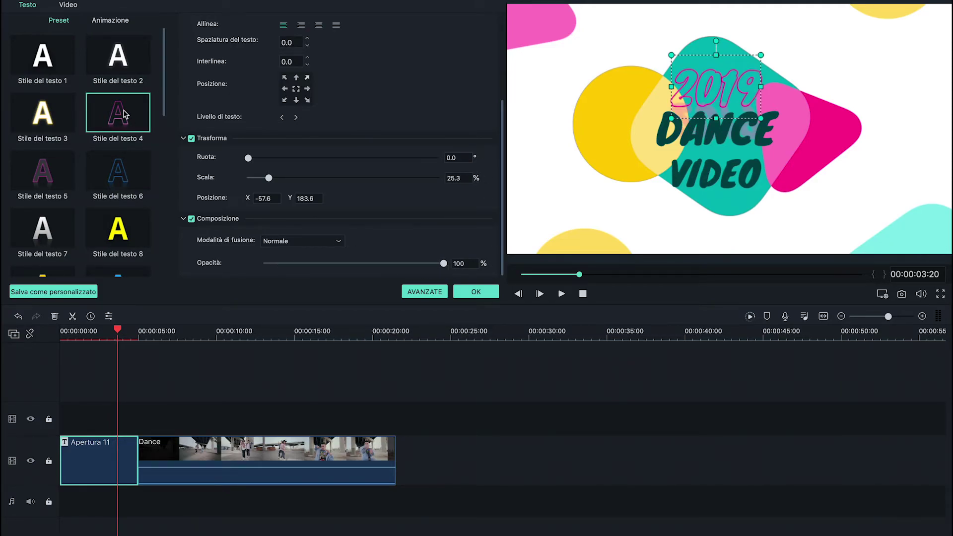
pyautogui.click(65, 163)
pyautogui.click(65, 225)
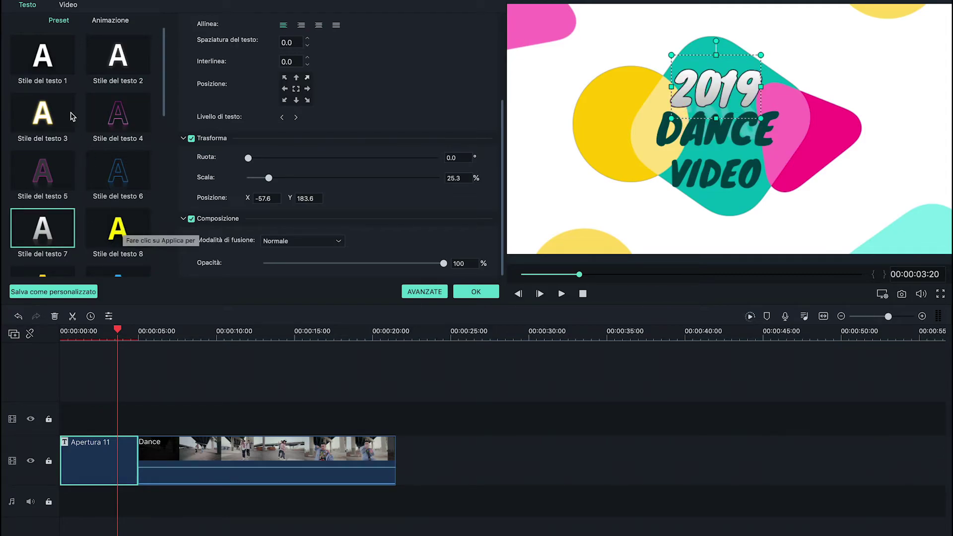
# Apply the Rich Tick animation to the 2019 text and confirm the title edits.
pyautogui.click(102, 21)
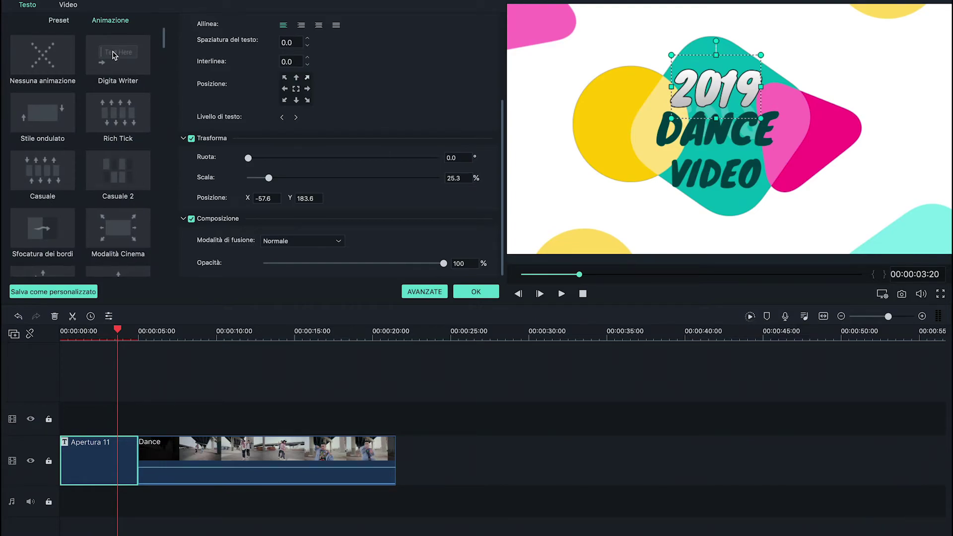
pyautogui.click(109, 124)
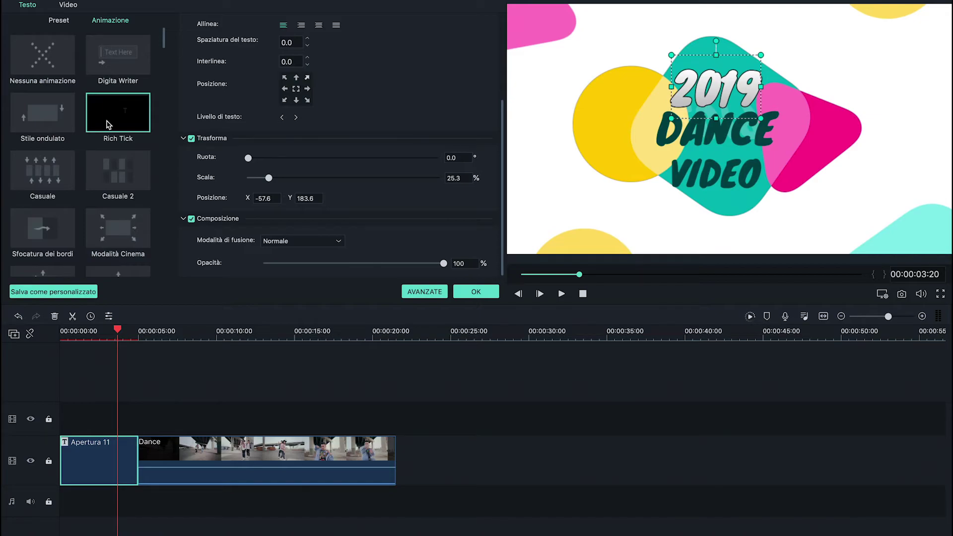
pyautogui.click(468, 292)
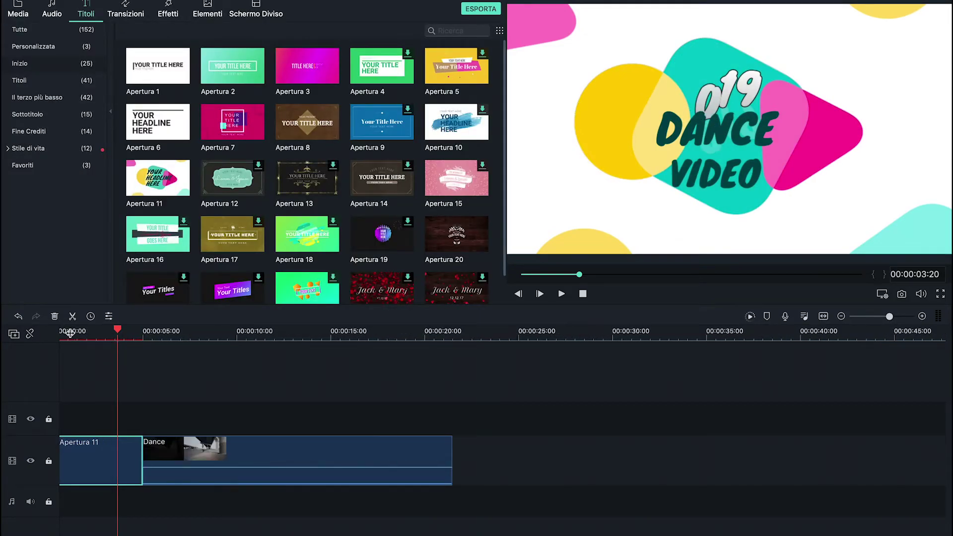
# Play the opening title from the beginning of the timeline to check the animated 2019 text.
pyautogui.moveTo(119, 331); pyautogui.dragTo(3, 334)
pyautogui.press('space')
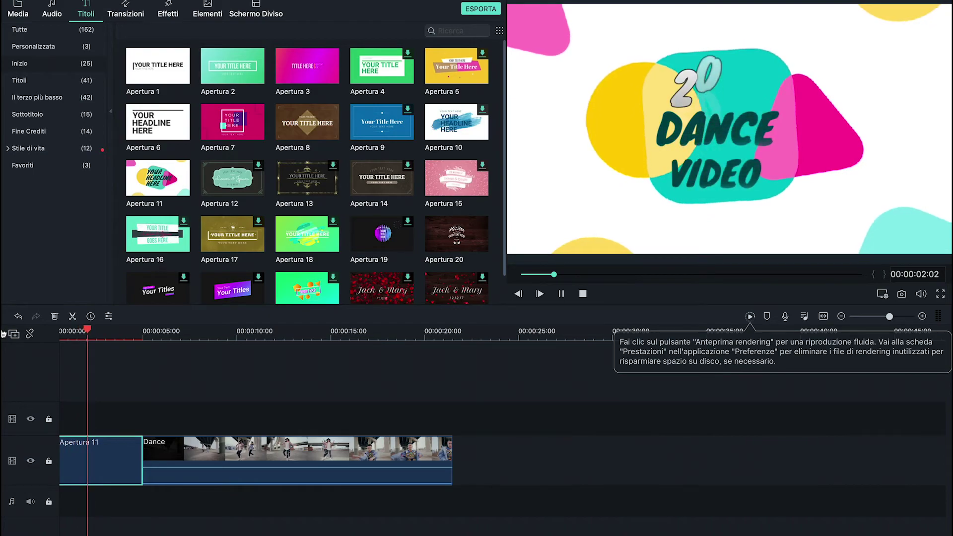
pyautogui.press('space')
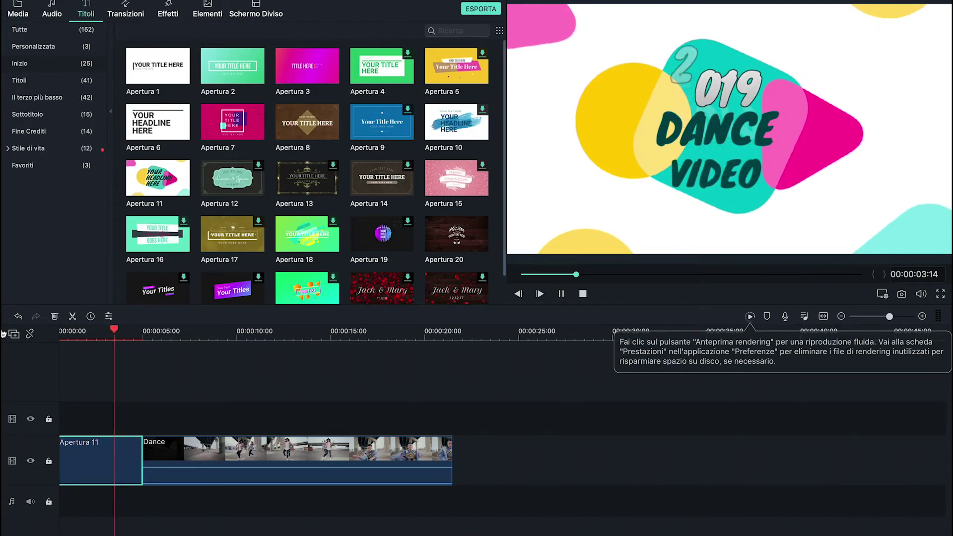
pyautogui.click(96, 329)
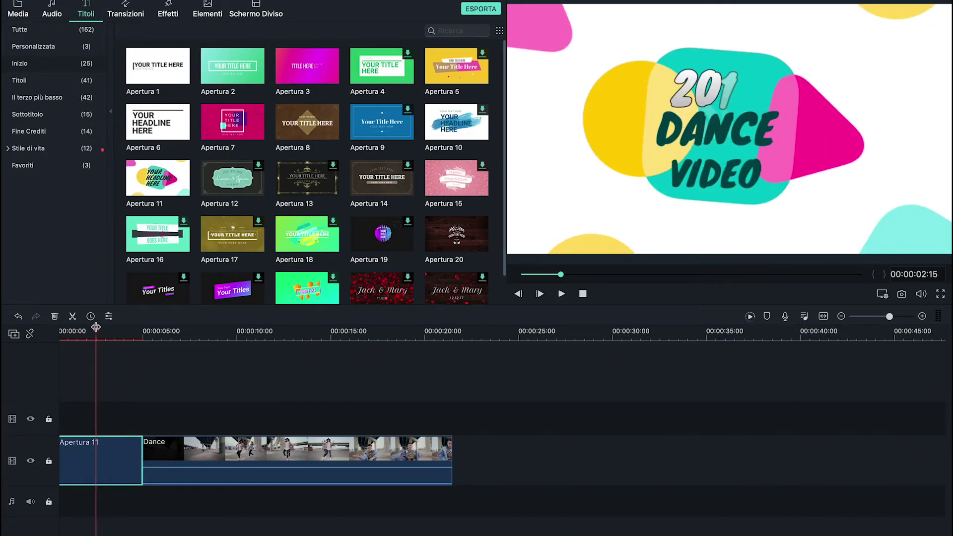
# Save the customised Apertura 11 title as a custom title preset named My Text 4.
pyautogui.doubleClick(119, 457)
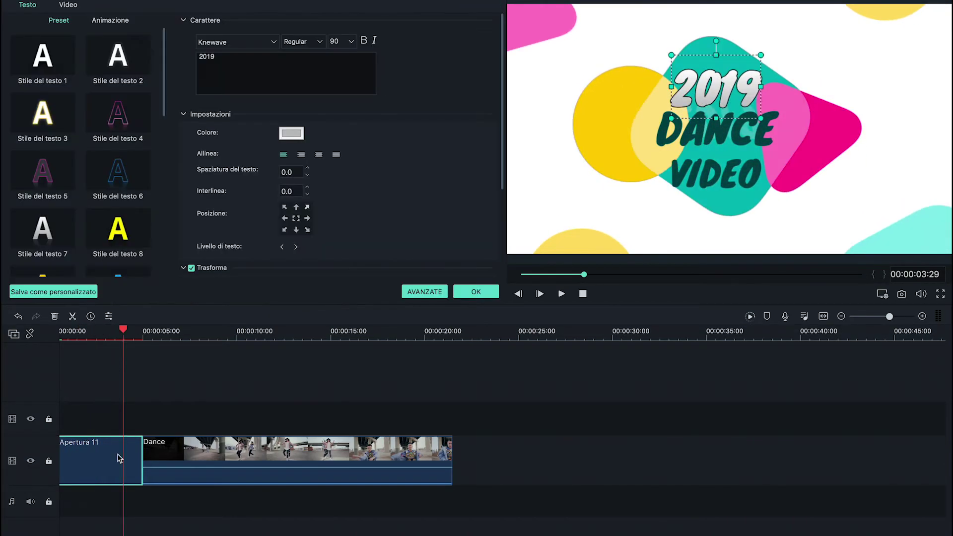
pyautogui.click(66, 294)
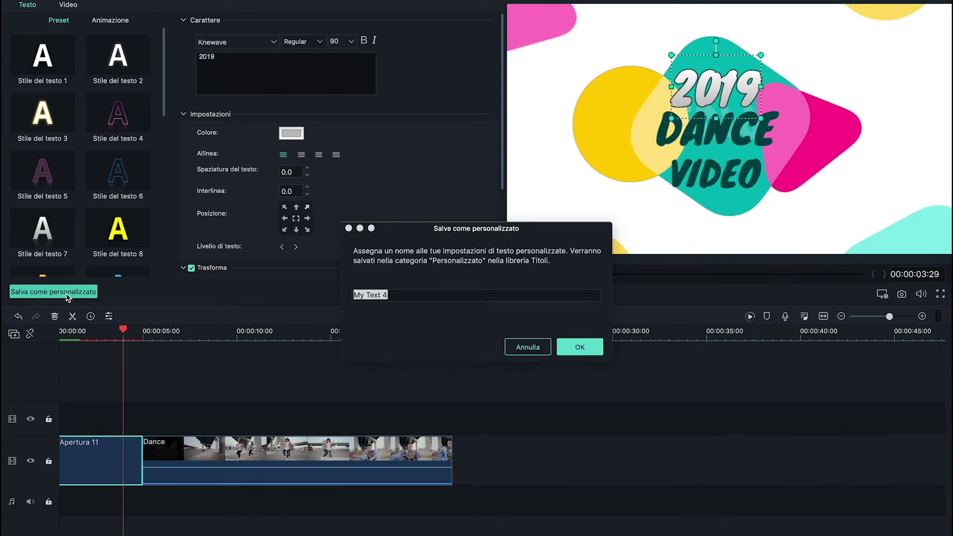
pyautogui.click(583, 349)
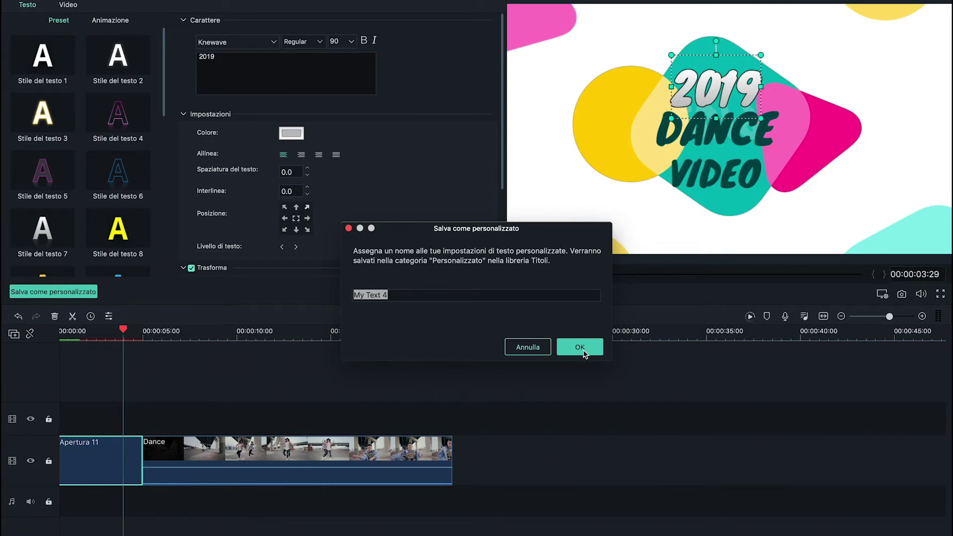
pyautogui.click(584, 352)
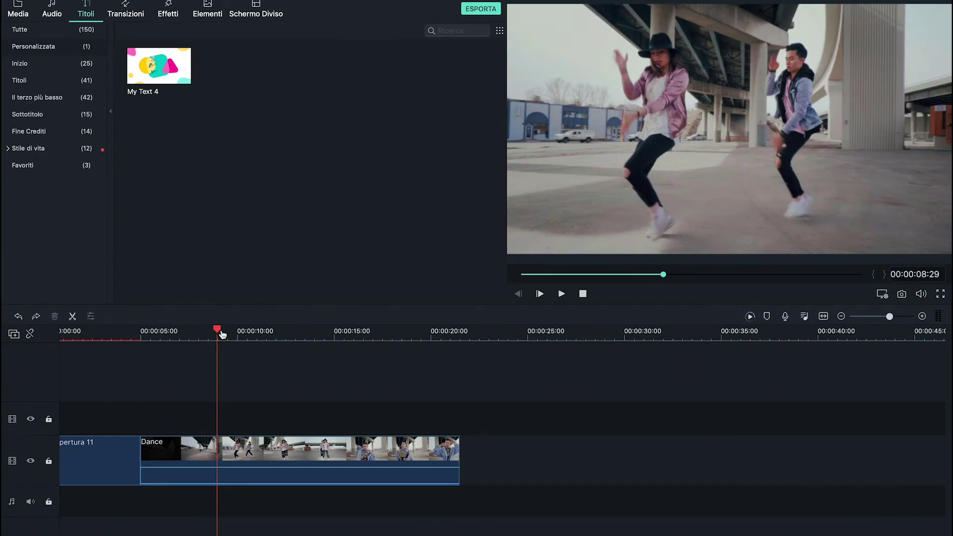
# Add the Apertura 1 opening title to the favourites and show the Favoriti category.
pyautogui.click(95, 330)
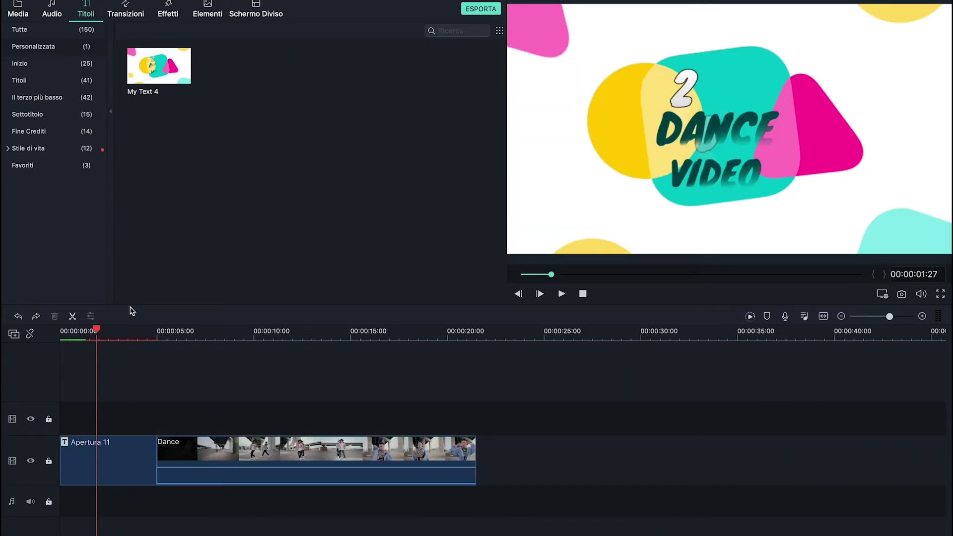
pyautogui.click(60, 64)
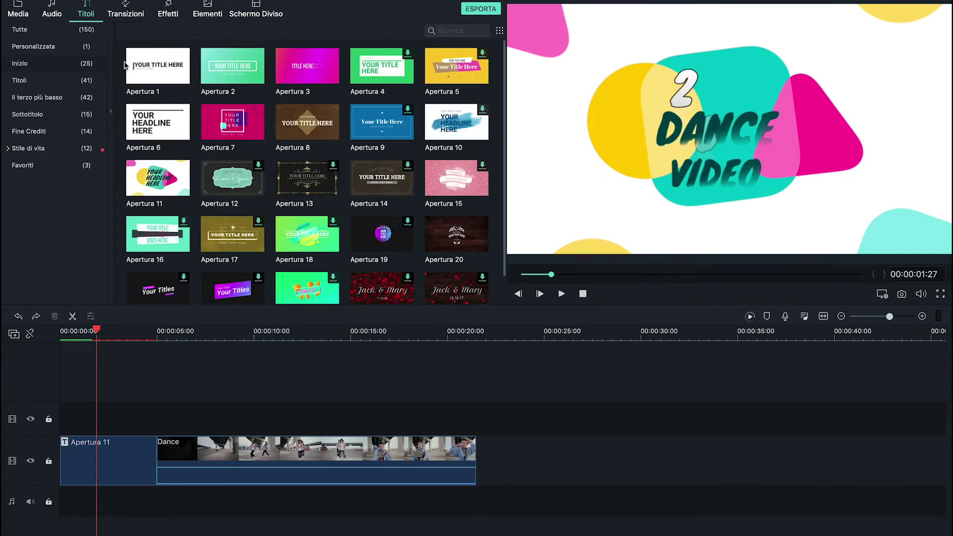
pyautogui.rightClick(173, 70)
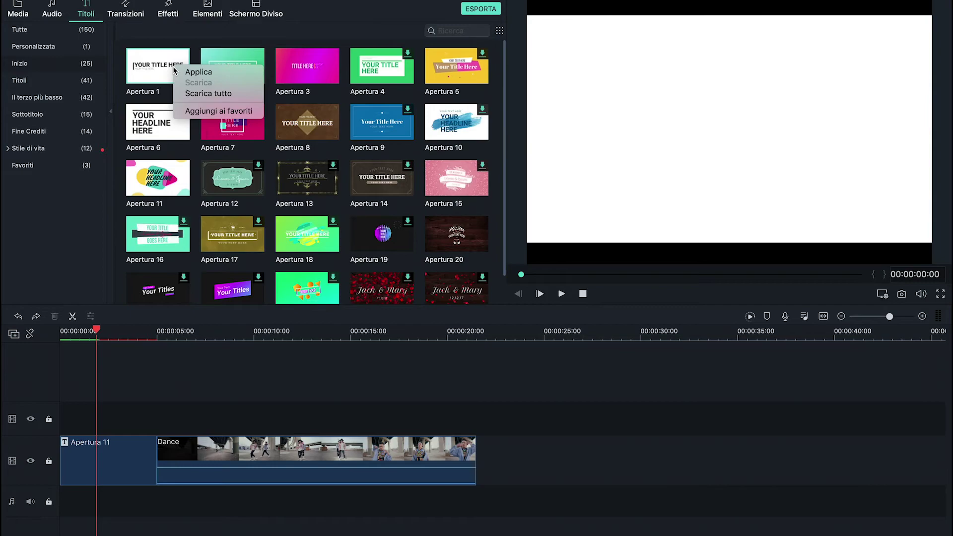
pyautogui.click(214, 119)
pyautogui.click(87, 167)
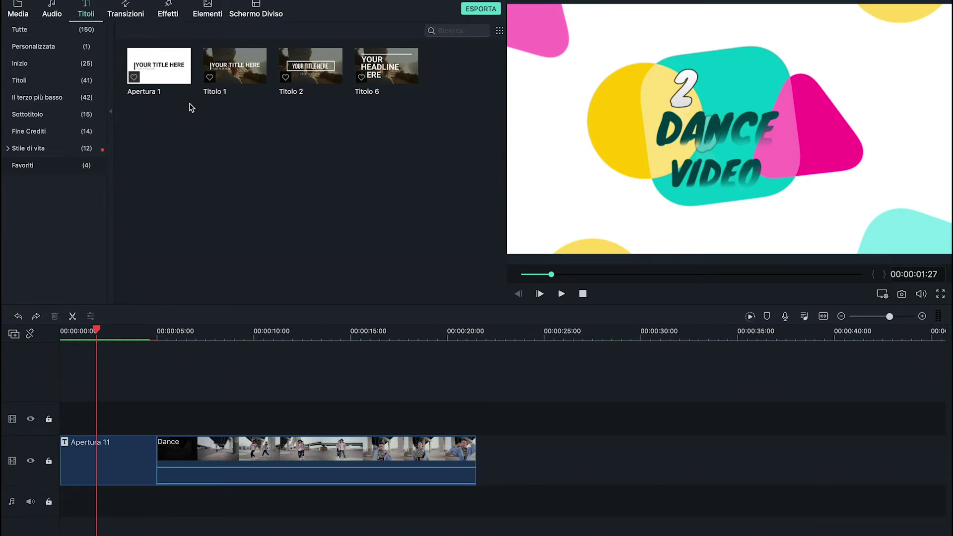
# Place the Titolo 6 title on the track above the start of the Dance clip and preview it.
pyautogui.click(19, 80)
pyautogui.moveTo(164, 122); pyautogui.dragTo(162, 415)
pyautogui.click(160, 331)
pyautogui.press('space')
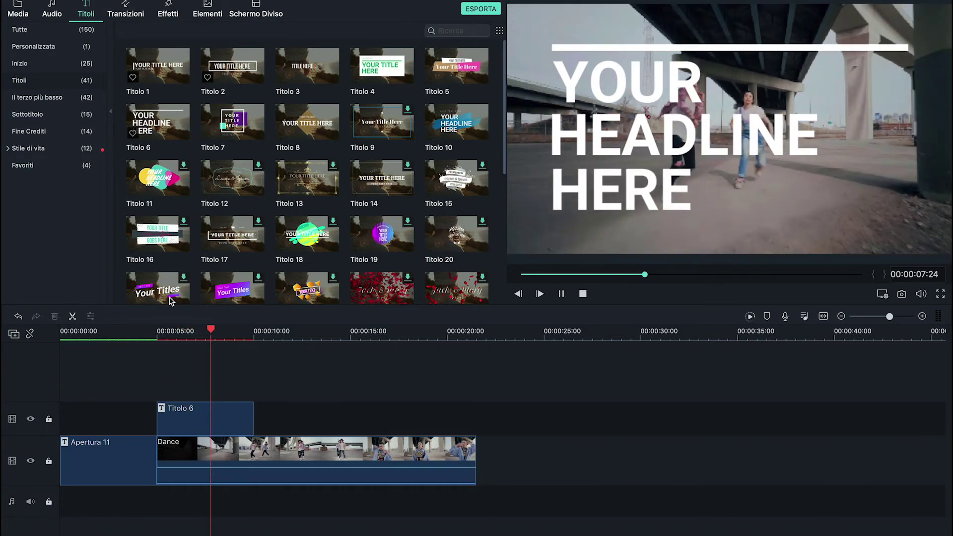
pyautogui.press('space')
# Place the TerziInferiori 6 lower third on the title track at about 7 seconds, over the end of Titolo 6, and preview it.
pyautogui.click(78, 99)
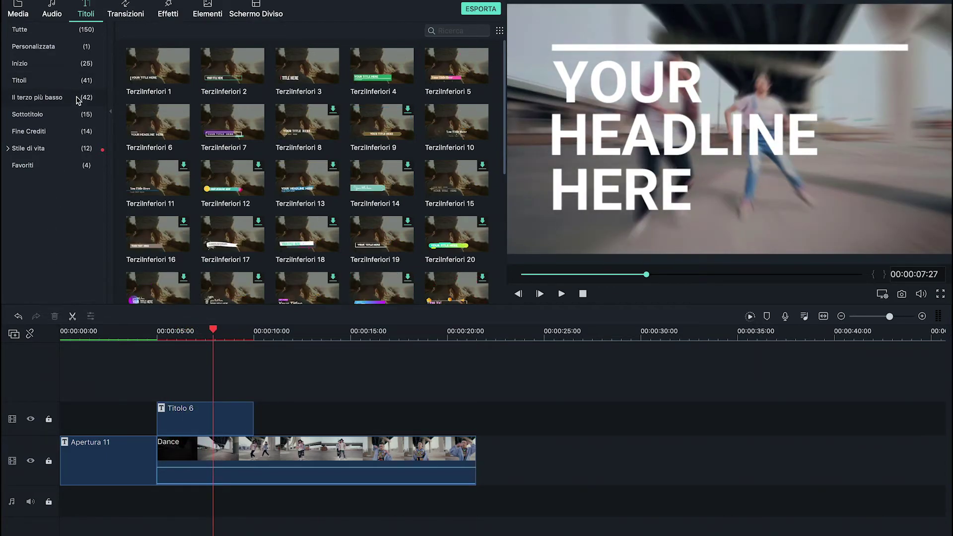
pyautogui.moveTo(170, 127); pyautogui.dragTo(200, 424)
pyautogui.press('space')
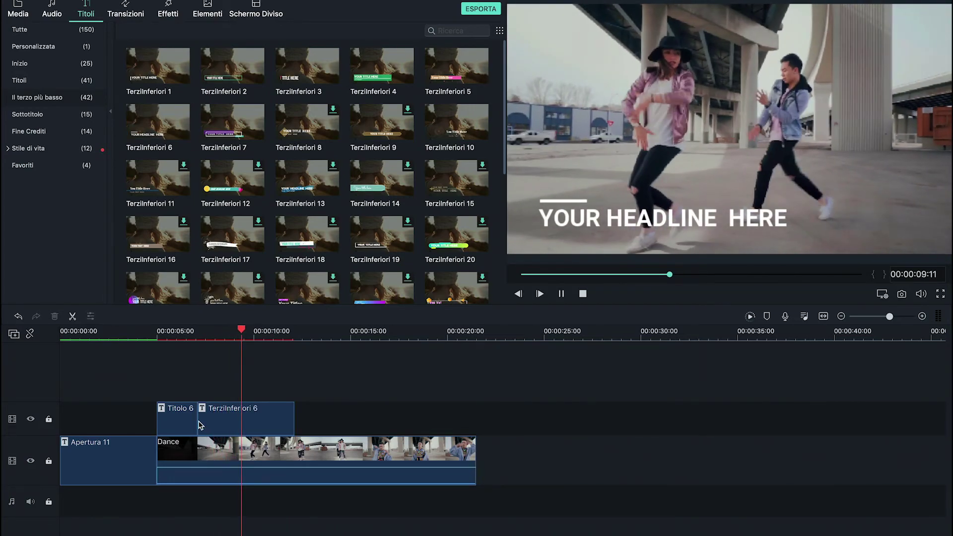
pyautogui.press('space')
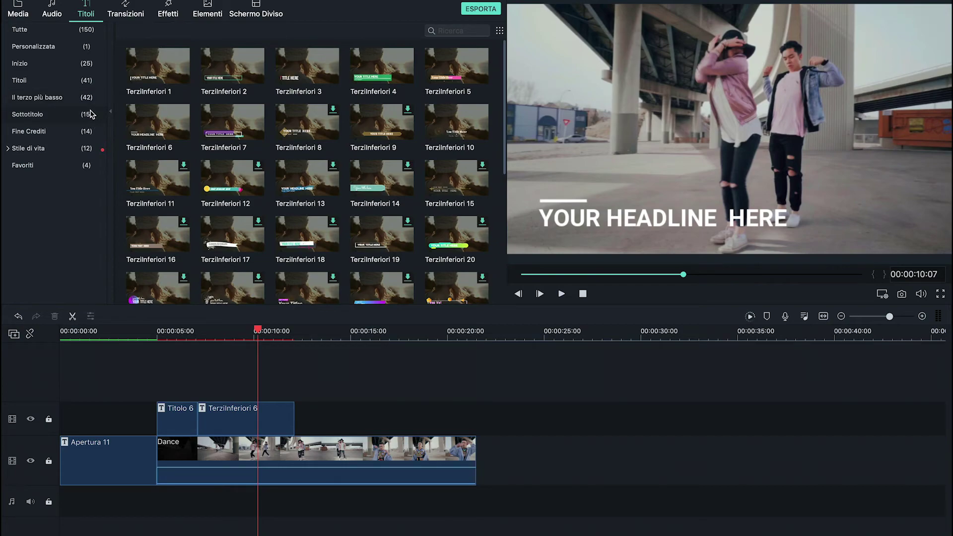
# Place the Sottotitoli 6 subtitle on the title track at about 9.5 seconds, over the end of the lower third, and preview it.
pyautogui.click(74, 114)
pyautogui.moveTo(159, 122); pyautogui.dragTo(249, 415)
pyautogui.press('space')
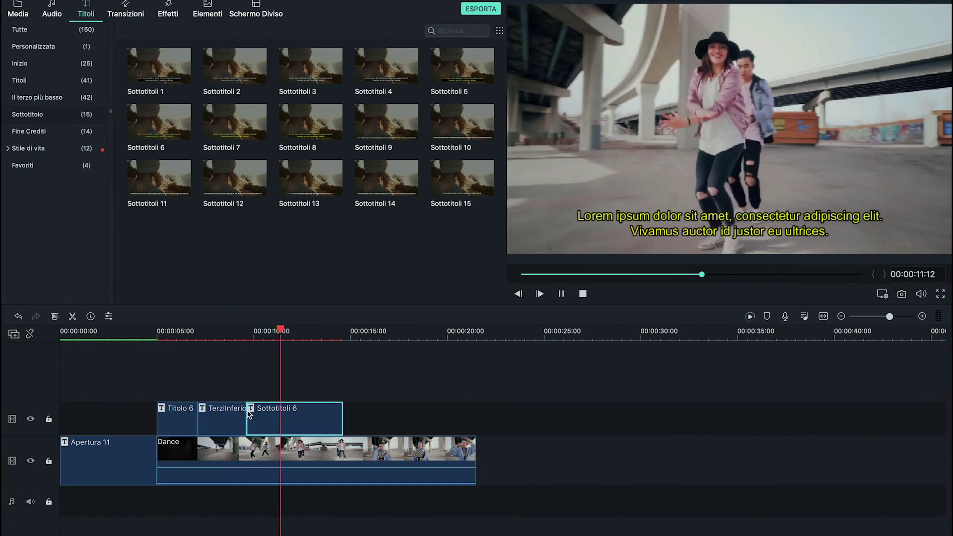
pyautogui.press('space')
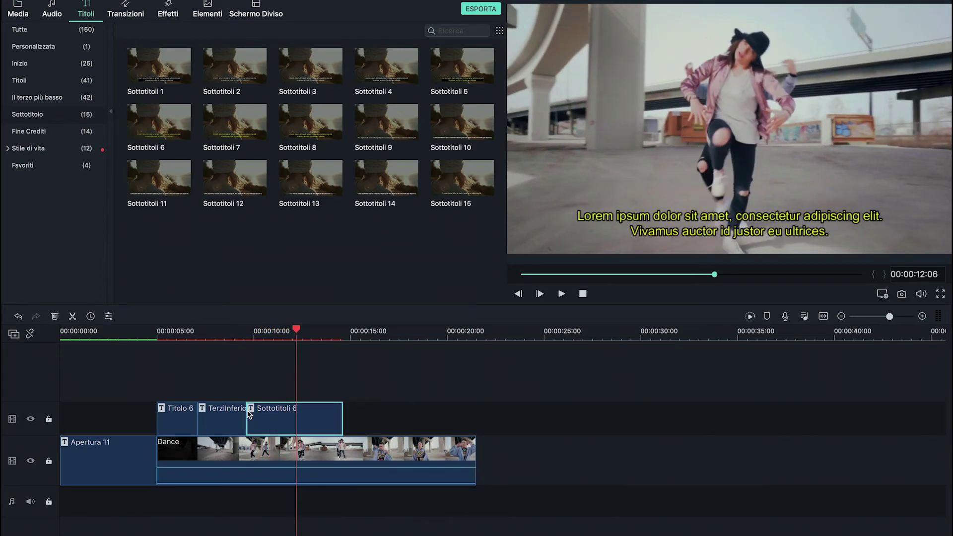
# Place the Credito 1 end credits on the title track at about 12 seconds, over the end of the subtitle, and preview them.
pyautogui.click(83, 131)
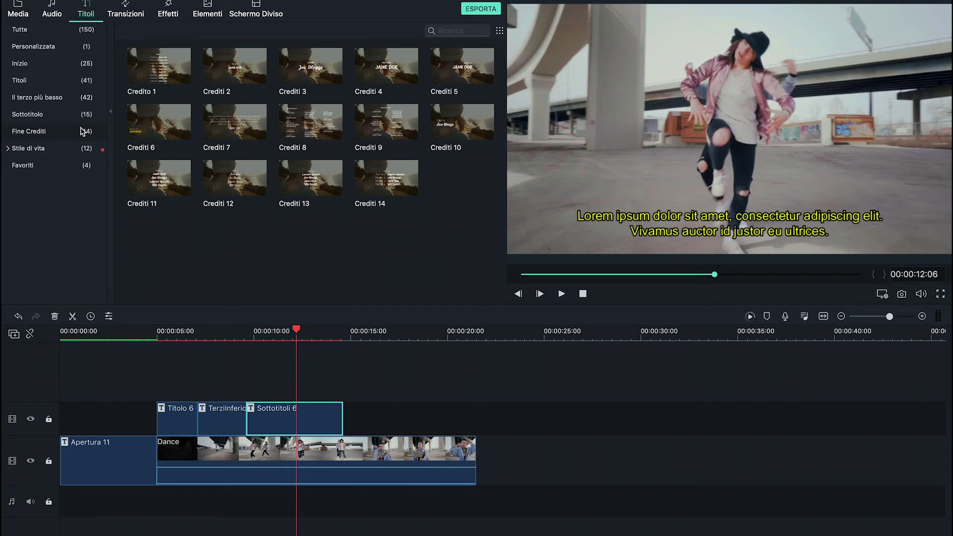
pyautogui.moveTo(151, 75); pyautogui.dragTo(289, 426)
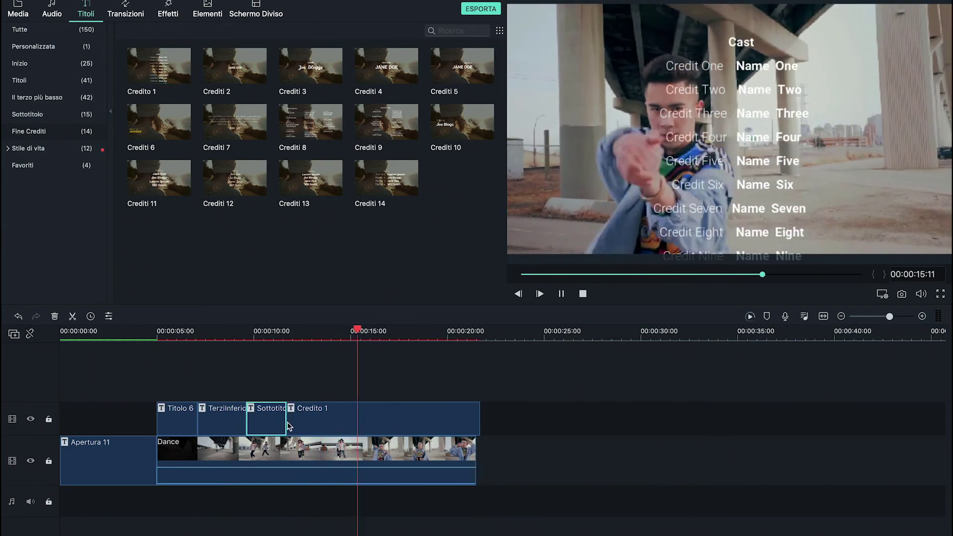
pyautogui.press('space')
# Insert the Crediti 6 credit at about 15 seconds, in the middle of the Credito 1 clip, and preview it.
pyautogui.moveTo(173, 151); pyautogui.dragTo(354, 415)
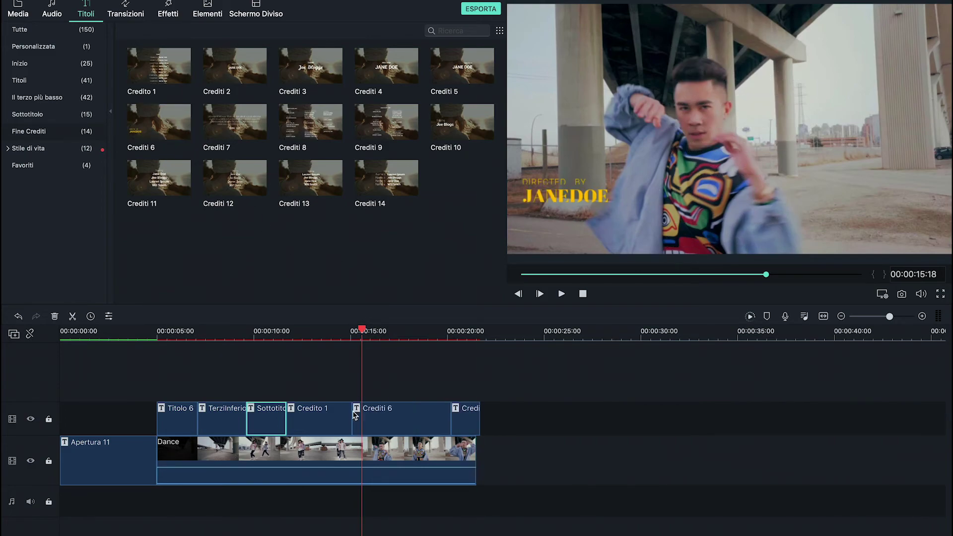
pyautogui.press('space')
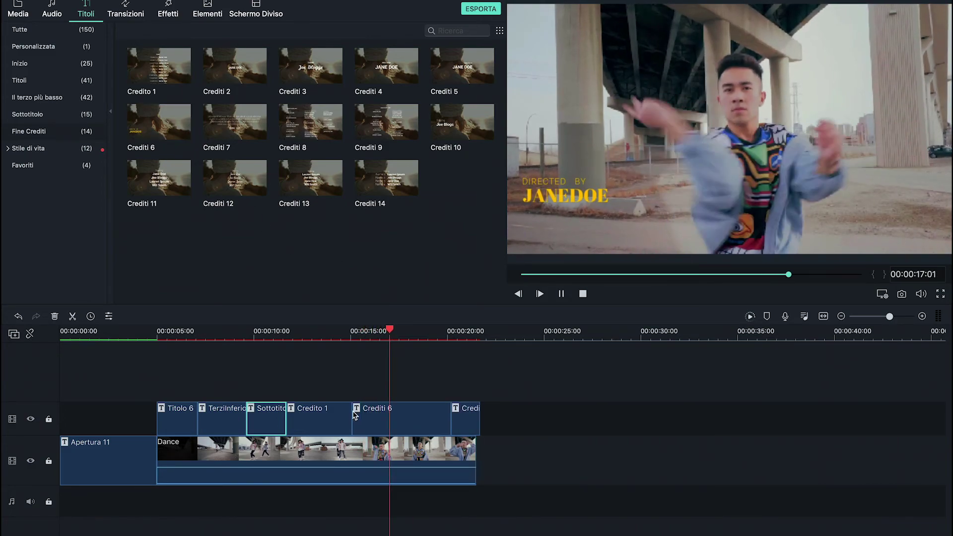
pyautogui.press('space')
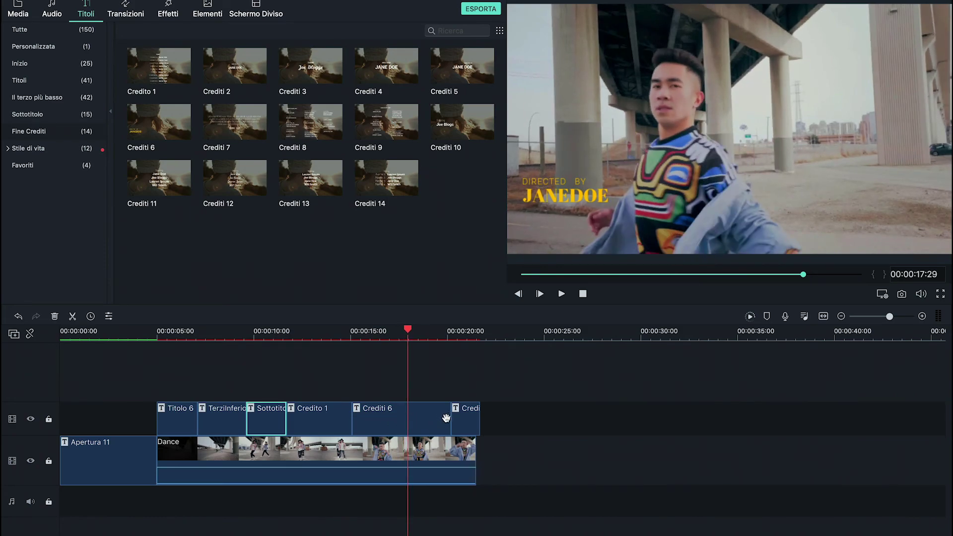
# Trim the end of Crediti 6 back to about 17 seconds and extend the start of the last Credito 1 piece to about 18.5 seconds.
pyautogui.moveTo(448, 417); pyautogui.dragTo(392, 421)
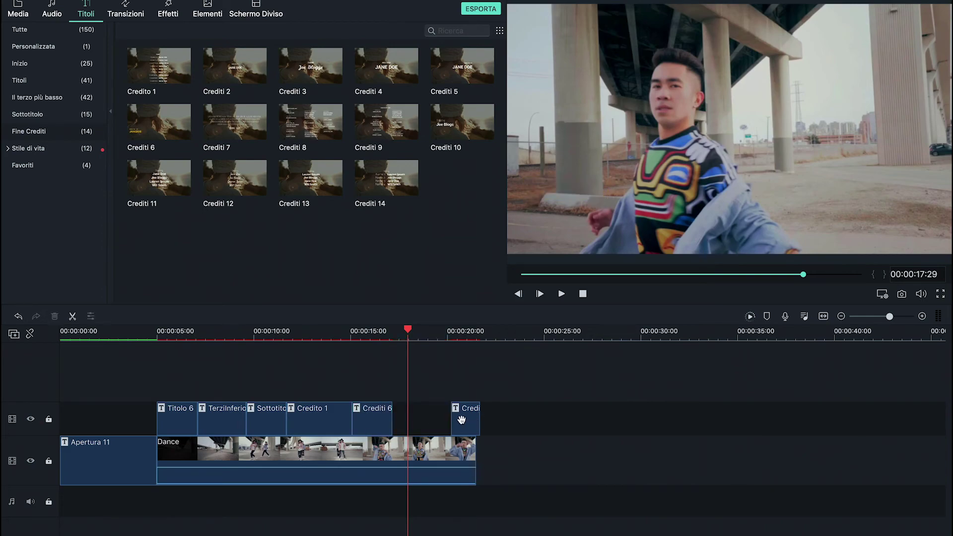
pyautogui.moveTo(452, 421)
pyautogui.mouseDown()
pyautogui.moveTo(412, 421)
pyautogui.moveTo(450, 421)
pyautogui.moveTo(416, 437)
pyautogui.mouseUp()
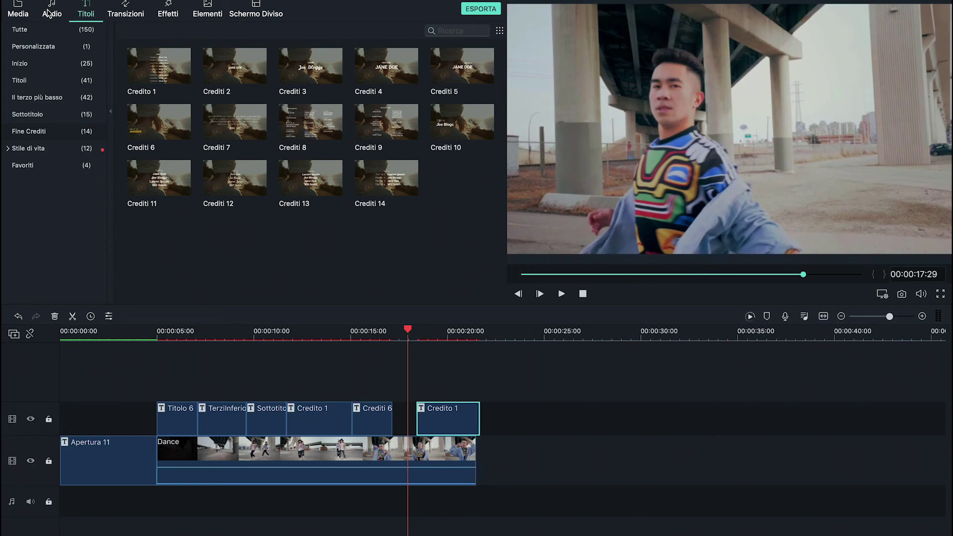
# Open the Filmstocks website from the full title library and browse its popular Filmora effect packs.
pyautogui.click(70, 32)
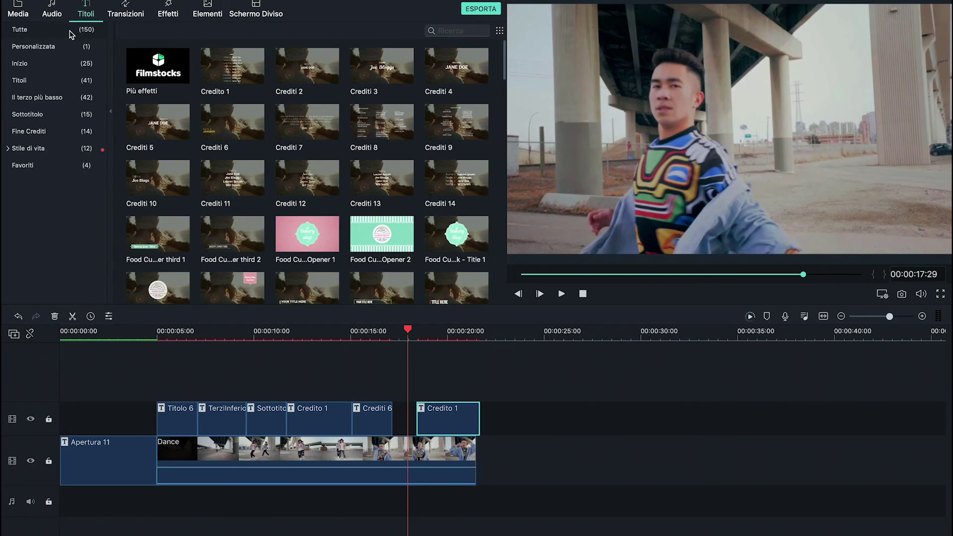
pyautogui.click(174, 88)
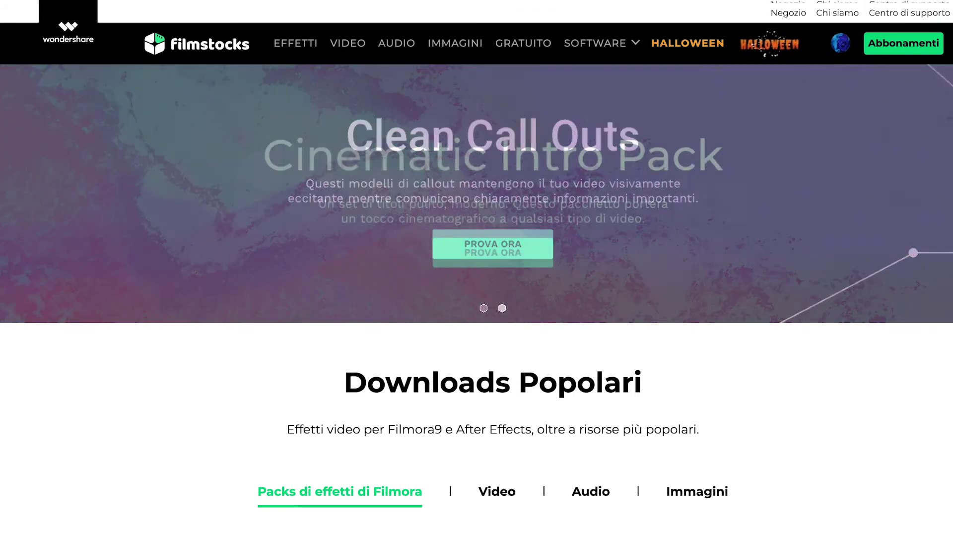
pyautogui.scroll(-8, 687, 208)
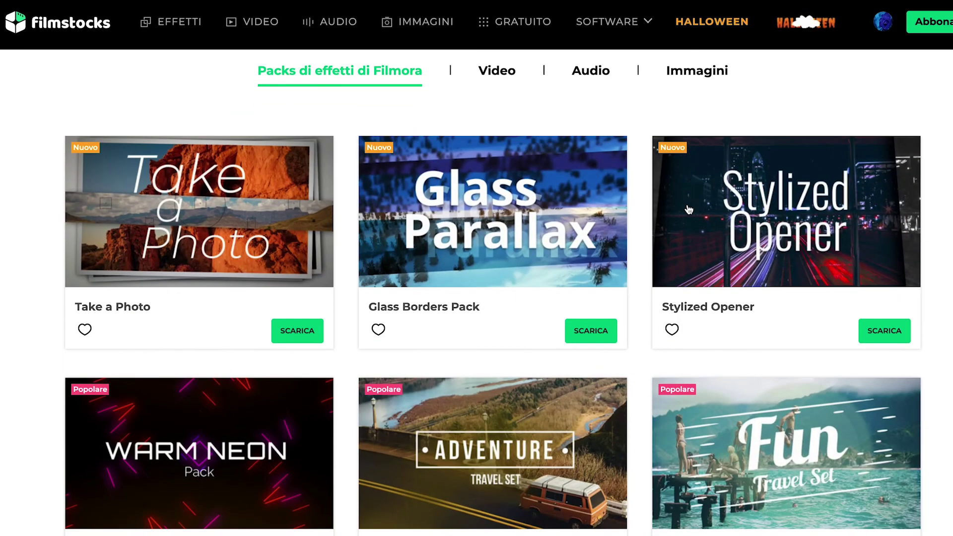
pyautogui.scroll(-5, 688, 209)
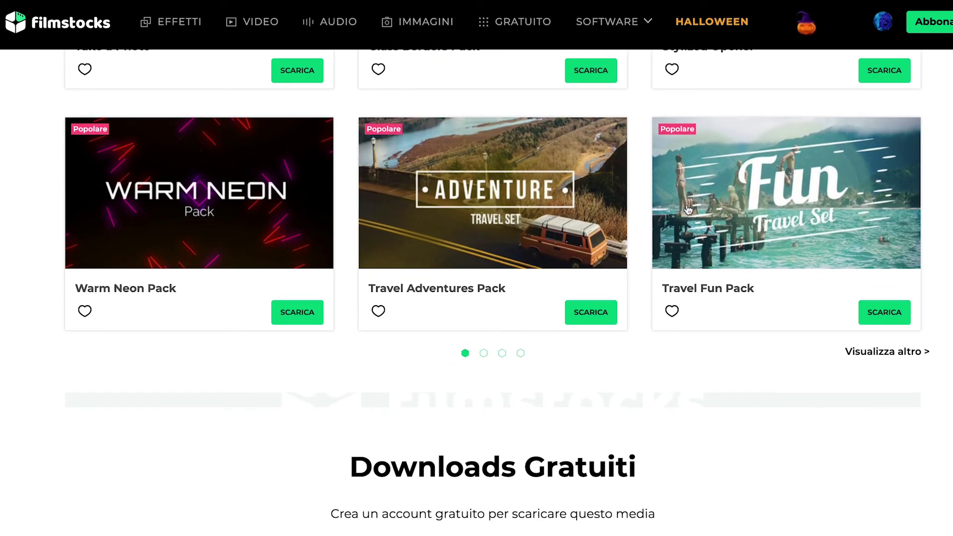
pyautogui.scroll(8, 688, 208)
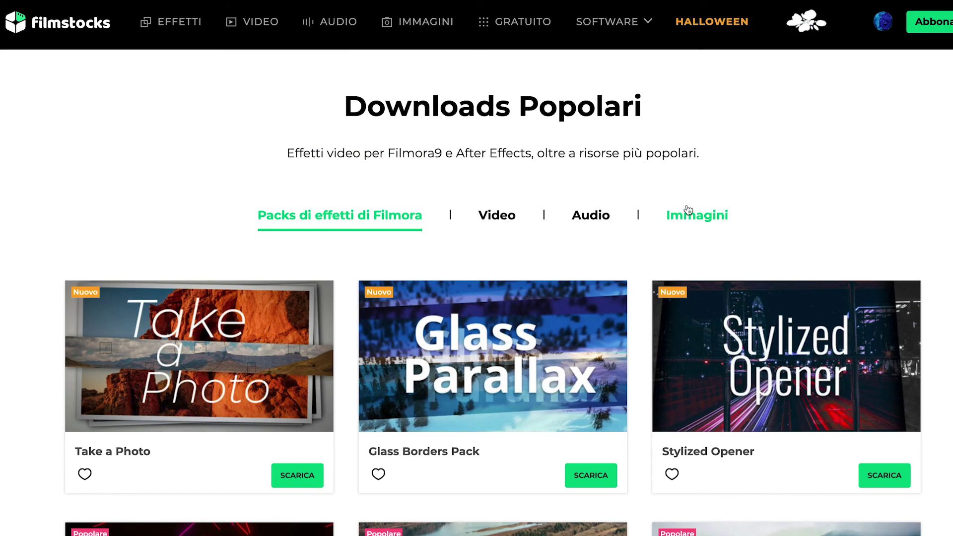